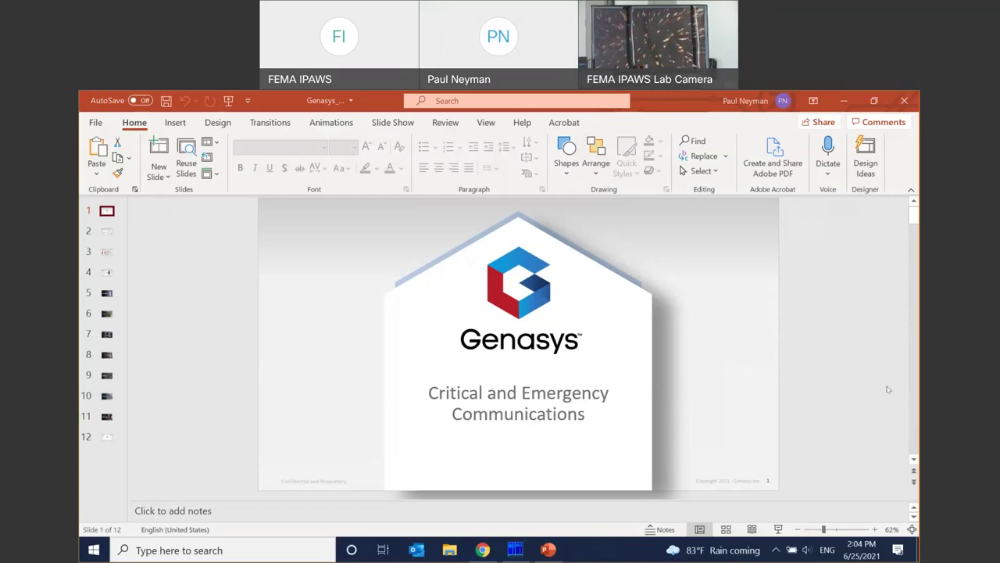
# - Start the slideshow full screen from the Genasys 'Critical and Emergency Communications' title slide
pyautogui.click(778, 529)
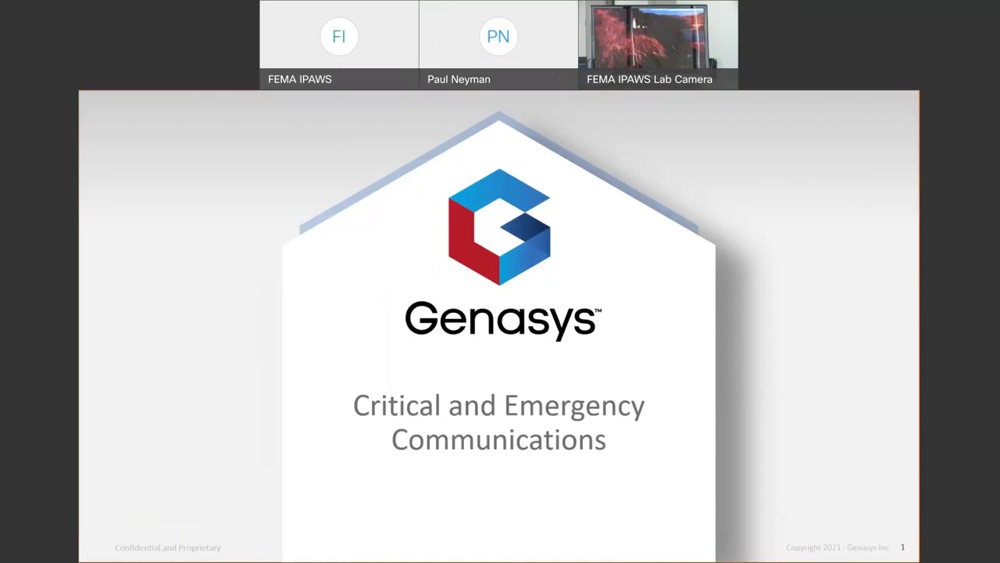
# - Advance the slideshow to the next slide, toward Signature Customers
pyautogui.click(800, 261)
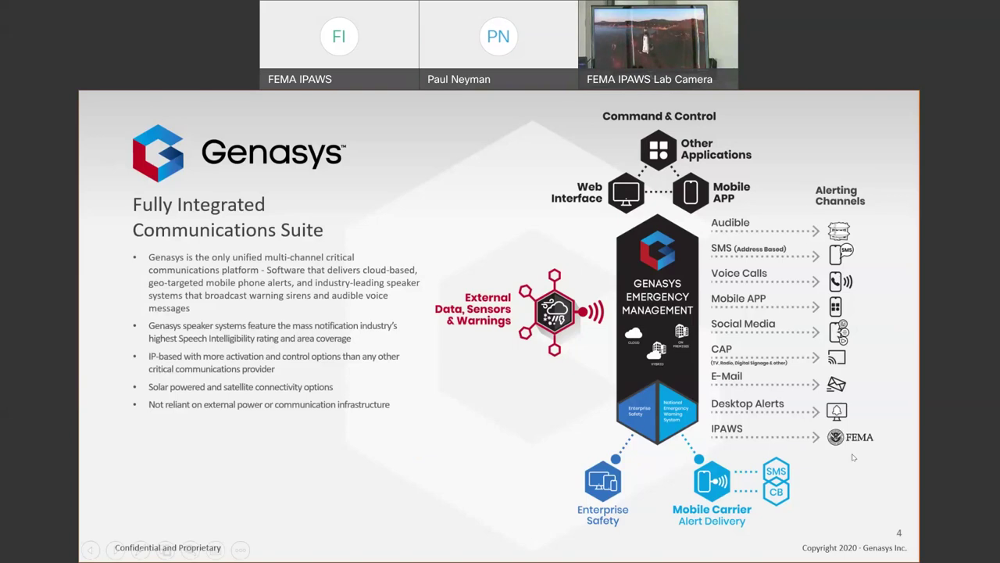
# - Exit the slideshow and switch to the Genasys console window in Chrome
pyautogui.press('Escape')
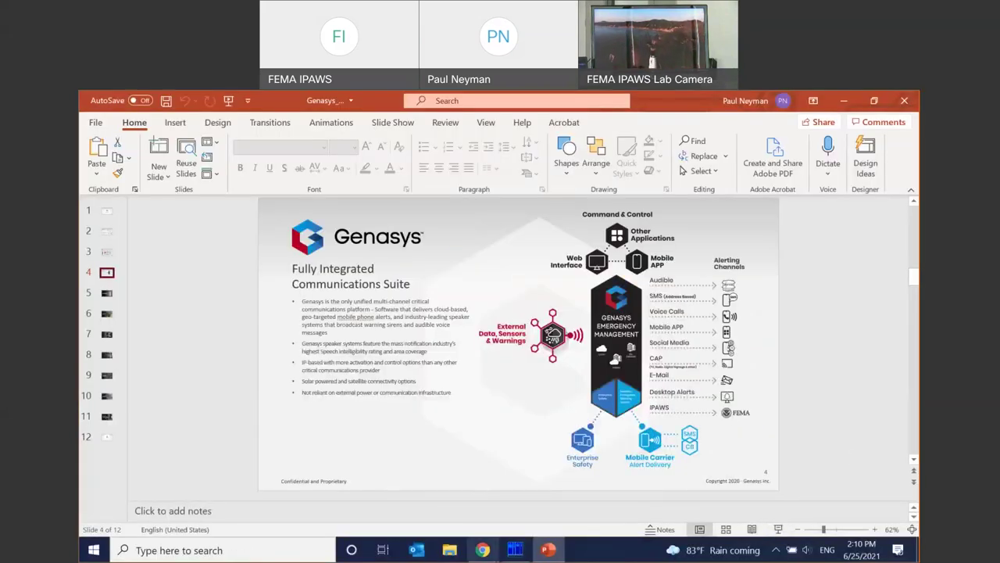
pyautogui.click(494, 556)
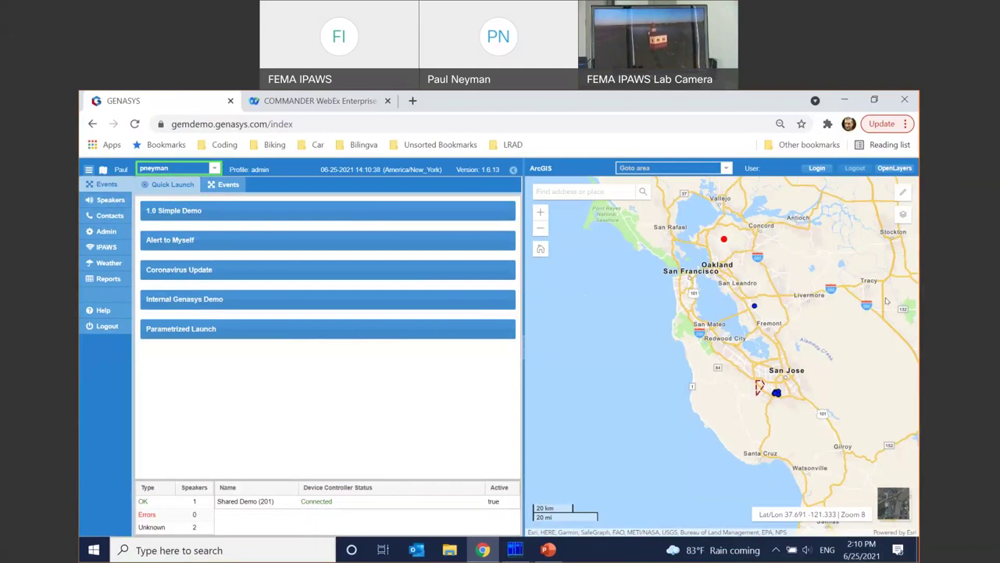
# - Show the map layer list with Speaker Ranges, Speaker and IPAWS overlays checked
pyautogui.click(903, 216)
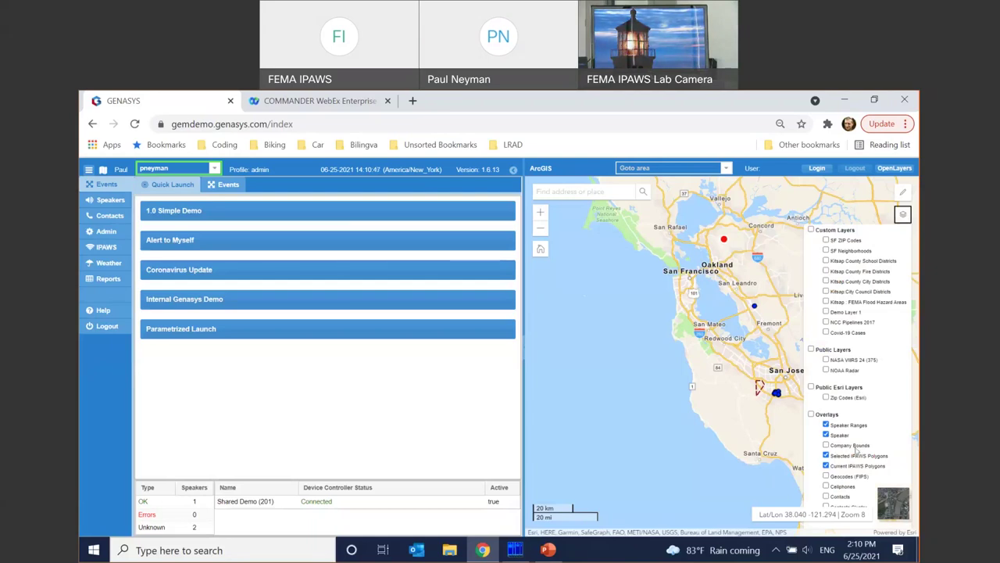
# - Turn on the Company Bounds overlay and close the layer list
pyautogui.click(826, 445)
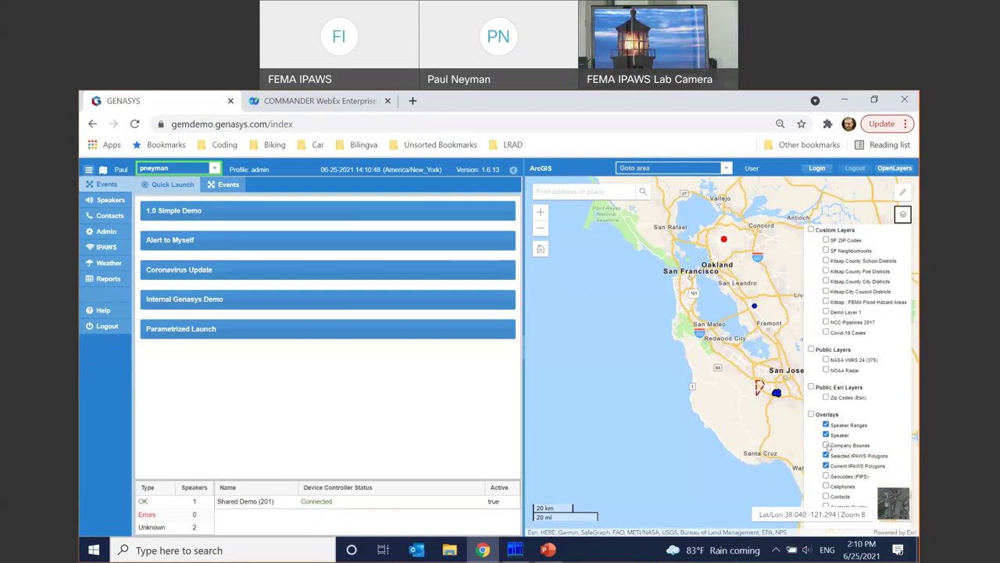
pyautogui.click(902, 219)
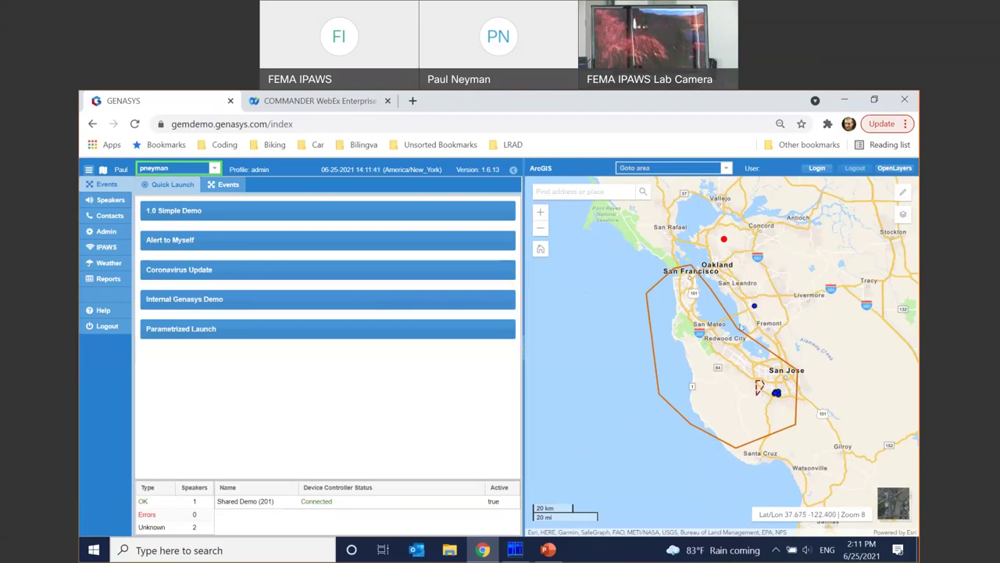
# - Turn on the NOAA Radar and NASA VIIRS 24 (375) map layers
pyautogui.click(903, 219)
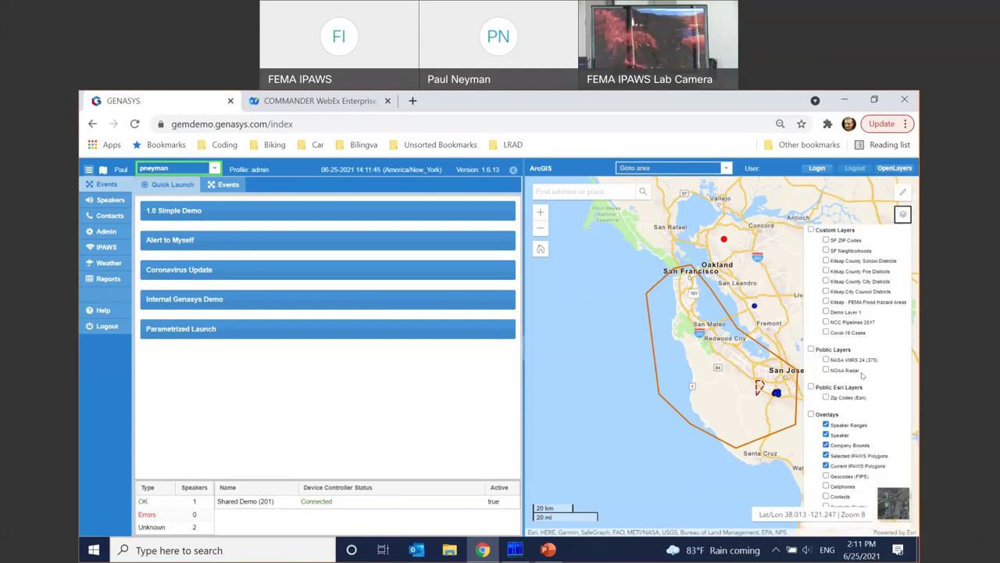
pyautogui.click(826, 370)
pyautogui.click(826, 359)
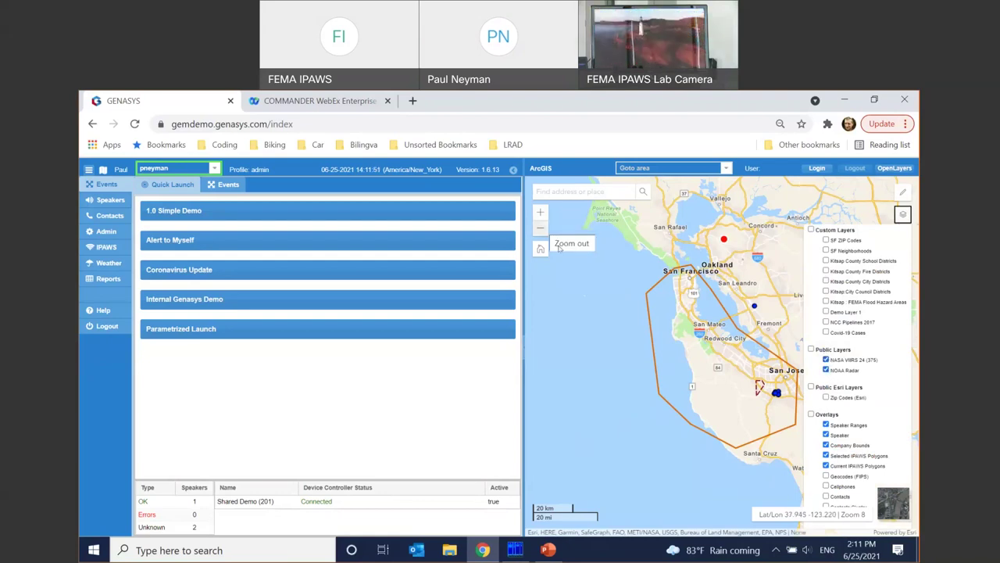
pyautogui.click(903, 214)
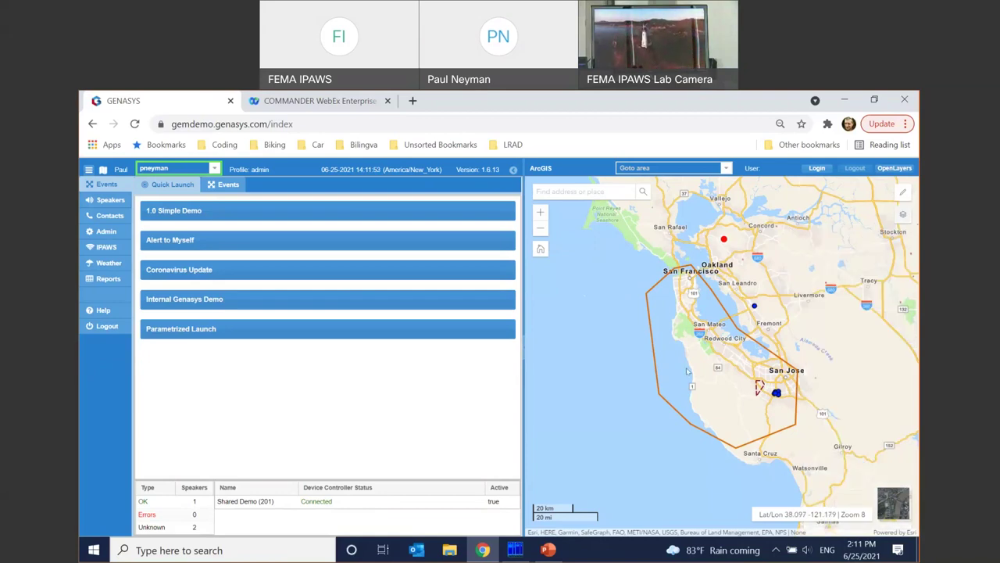
# - Zoom out to survey the layers across the western US, then recentre on the Bay Area
pyautogui.click(540, 230)
pyautogui.click(539, 231)
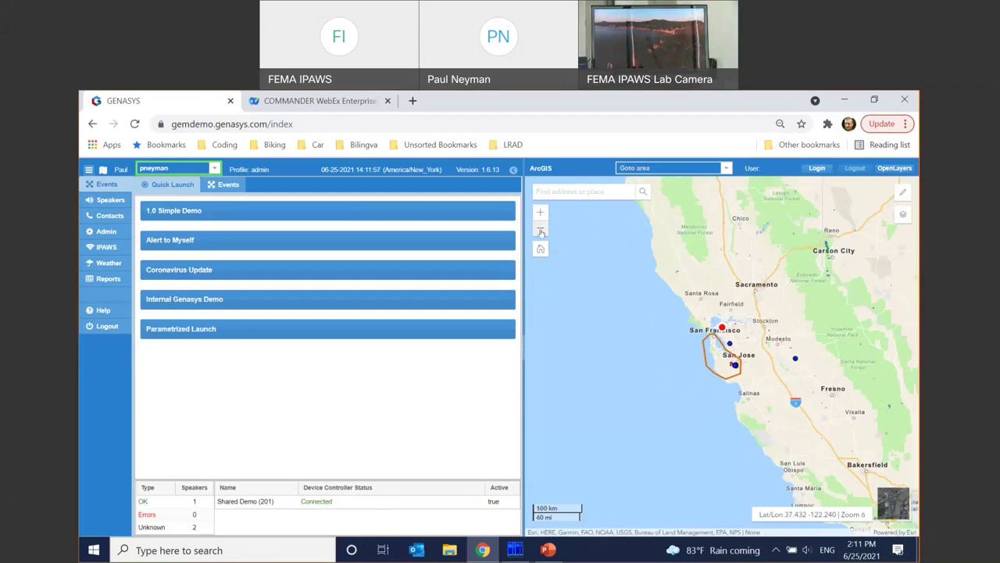
pyautogui.click(540, 232)
pyautogui.moveTo(906, 399); pyautogui.dragTo(754, 393)
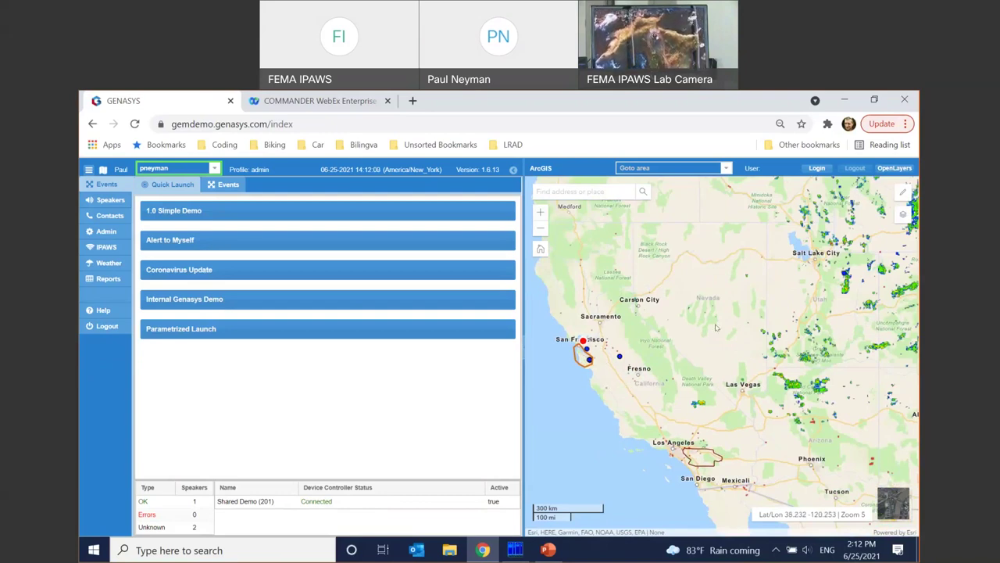
pyautogui.doubleClick(538, 215)
pyautogui.moveTo(598, 346); pyautogui.dragTo(849, 334)
pyautogui.moveTo(623, 357); pyautogui.dragTo(797, 364)
pyautogui.scroll(1, 640, 331)
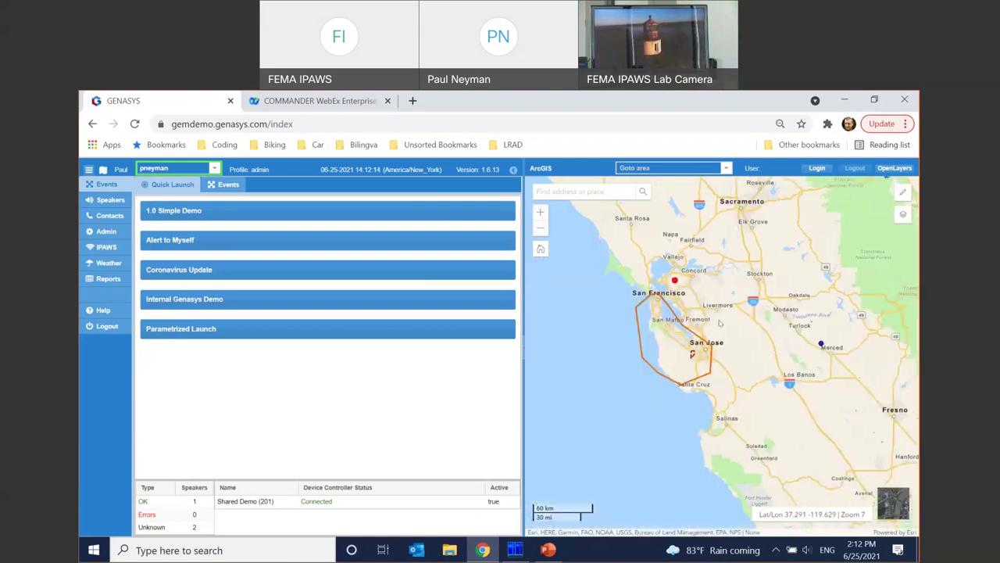
pyautogui.moveTo(639, 331); pyautogui.dragTo(705, 326)
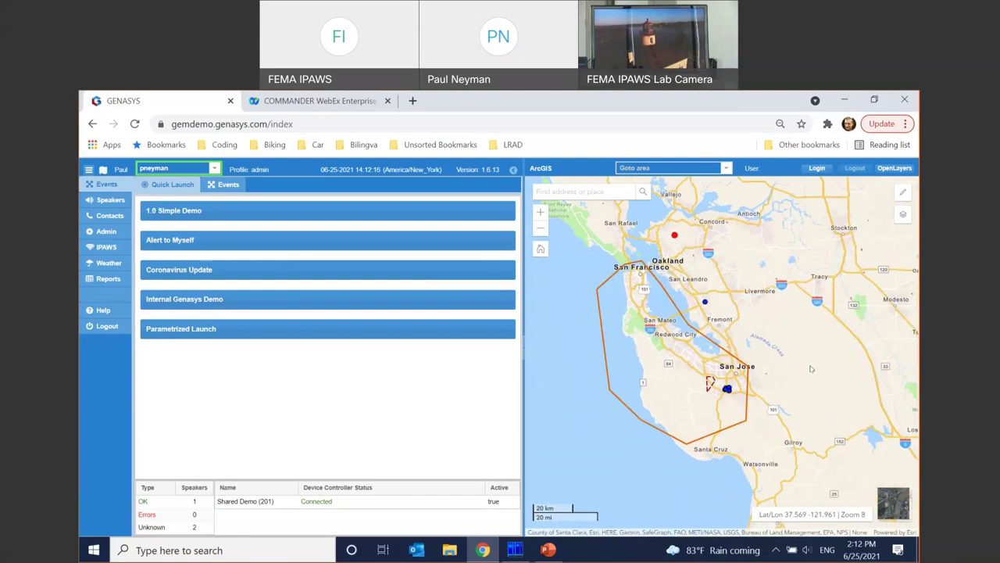
# - Turn on NCC Pipelines 2017, zoom into Pacifica to view pipelines, then zoom back out
pyautogui.click(903, 216)
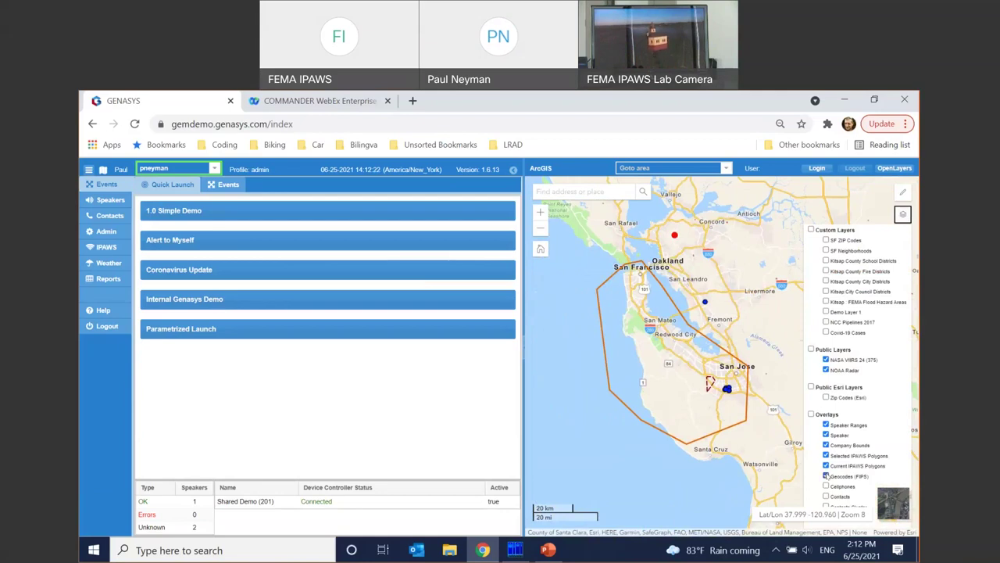
pyautogui.click(826, 322)
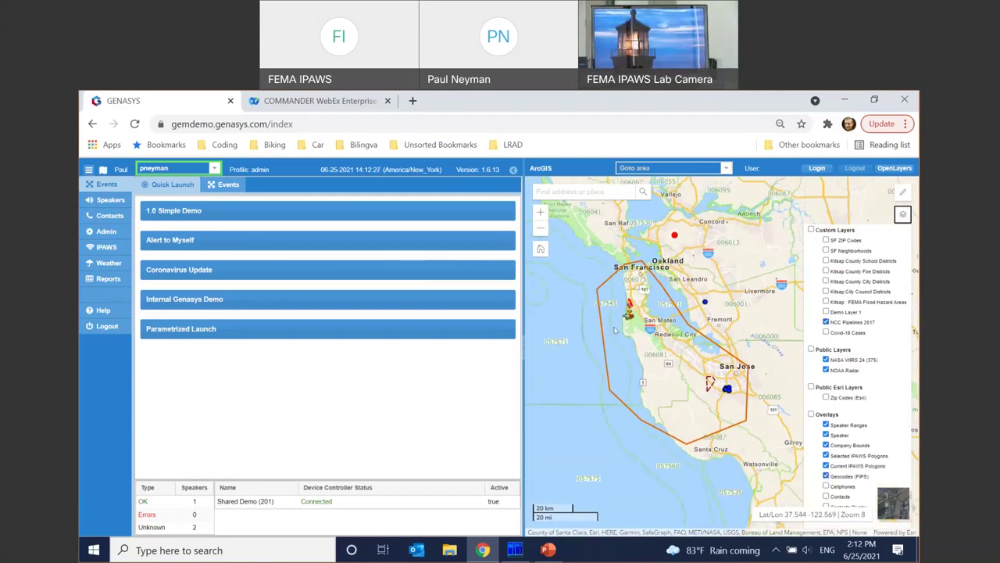
pyautogui.scroll(1, 615, 331)
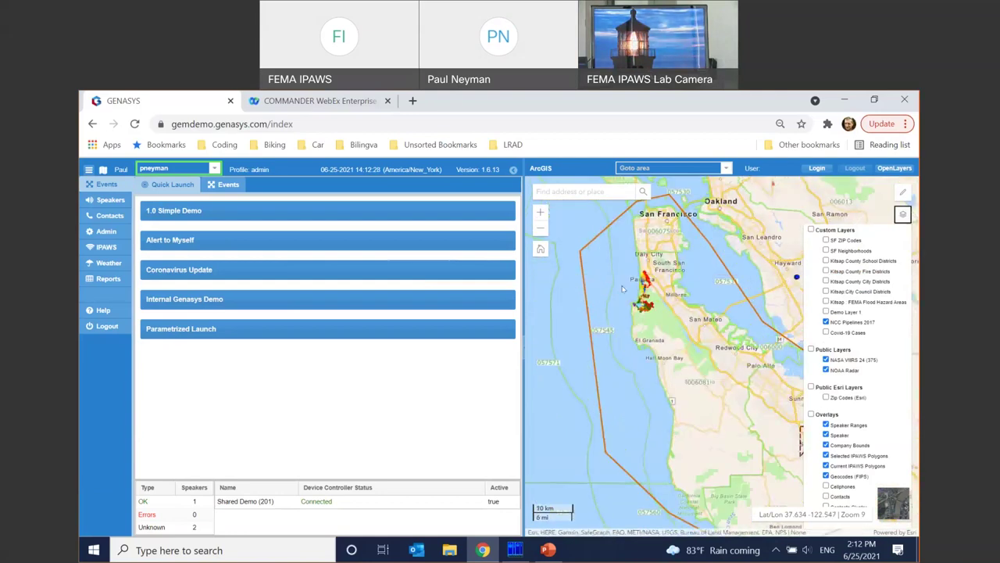
pyautogui.scroll(1, 623, 289)
pyautogui.scroll(1, 672, 312)
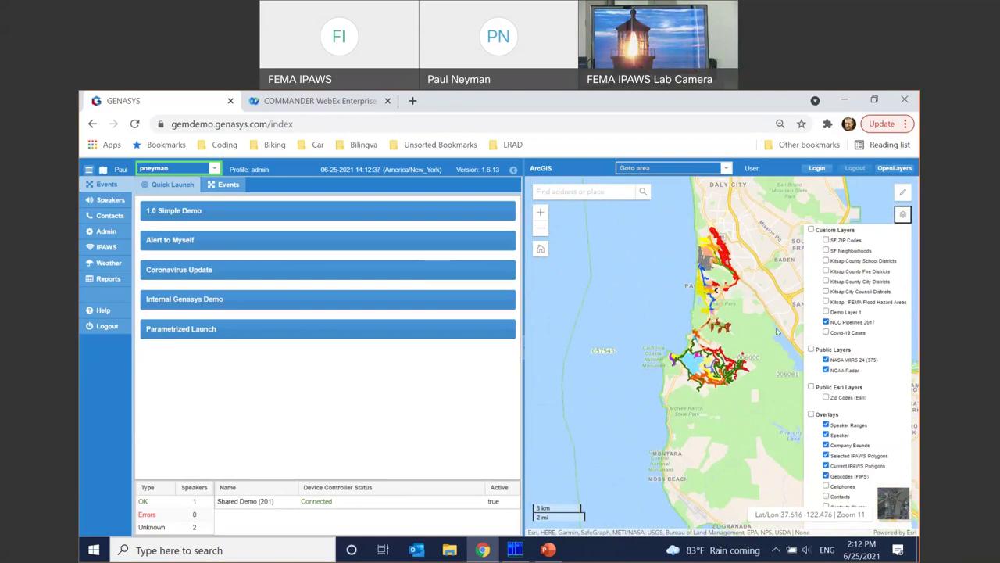
pyautogui.click(539, 228)
pyautogui.click(540, 228)
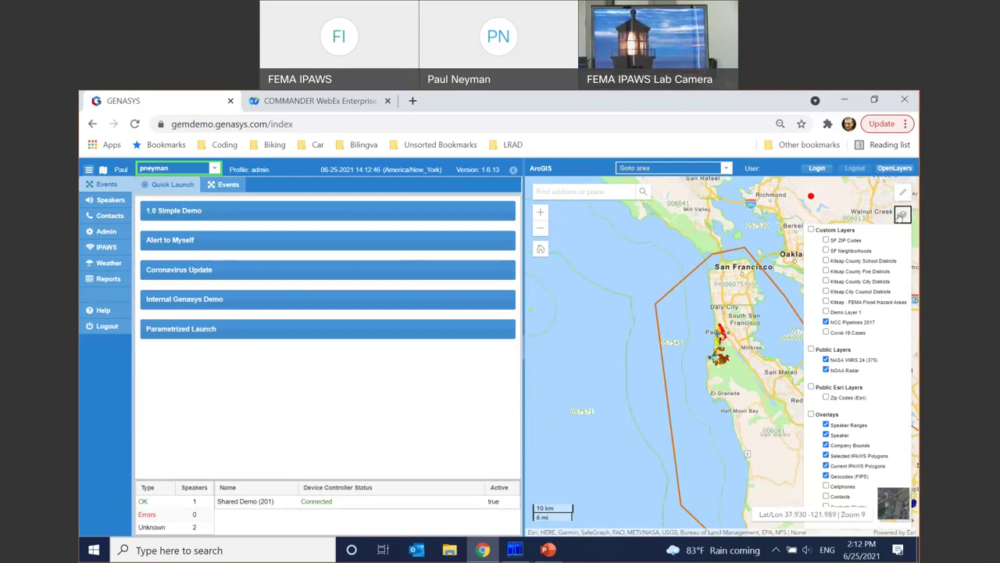
pyautogui.click(902, 215)
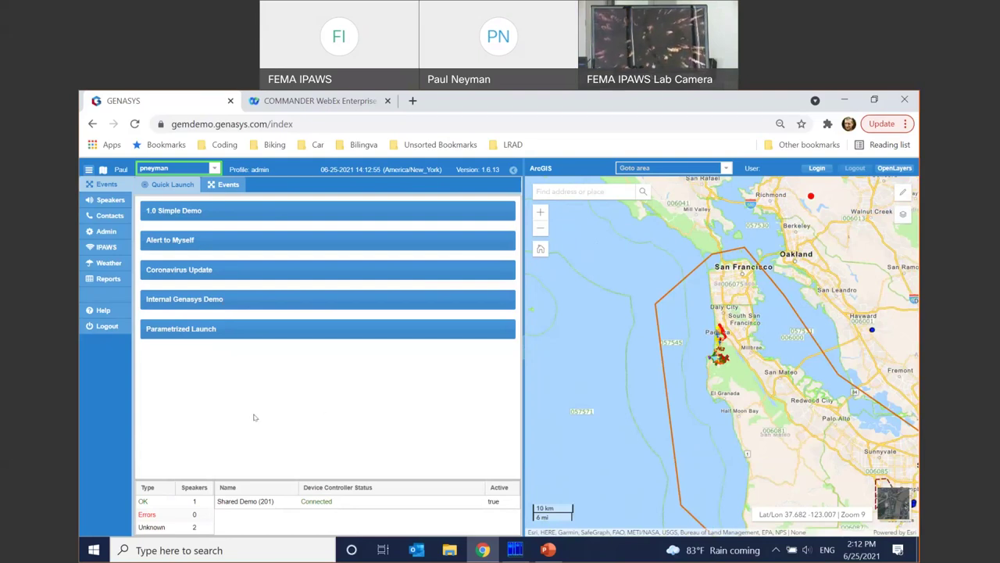
pyautogui.click(281, 211)
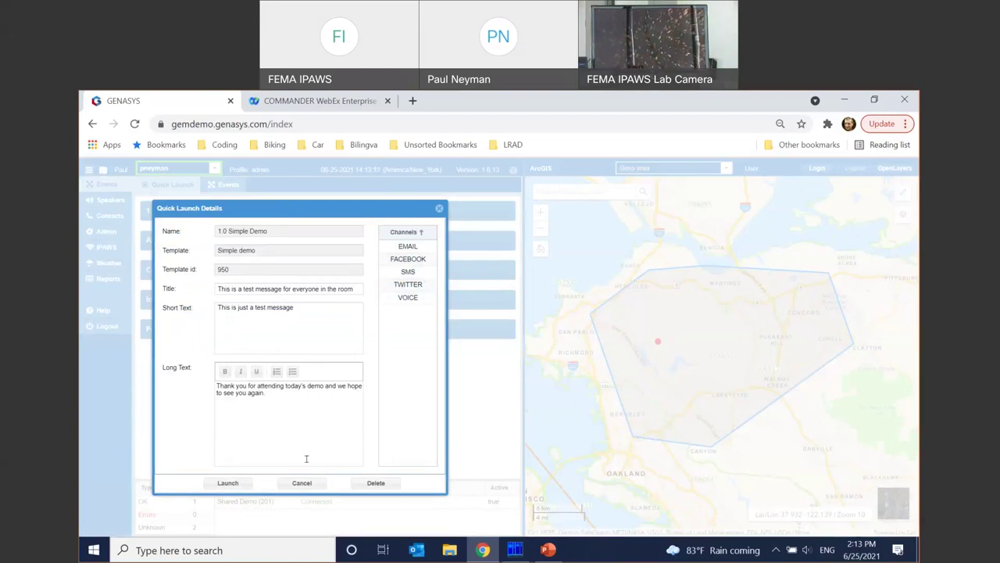
pyautogui.click(303, 483)
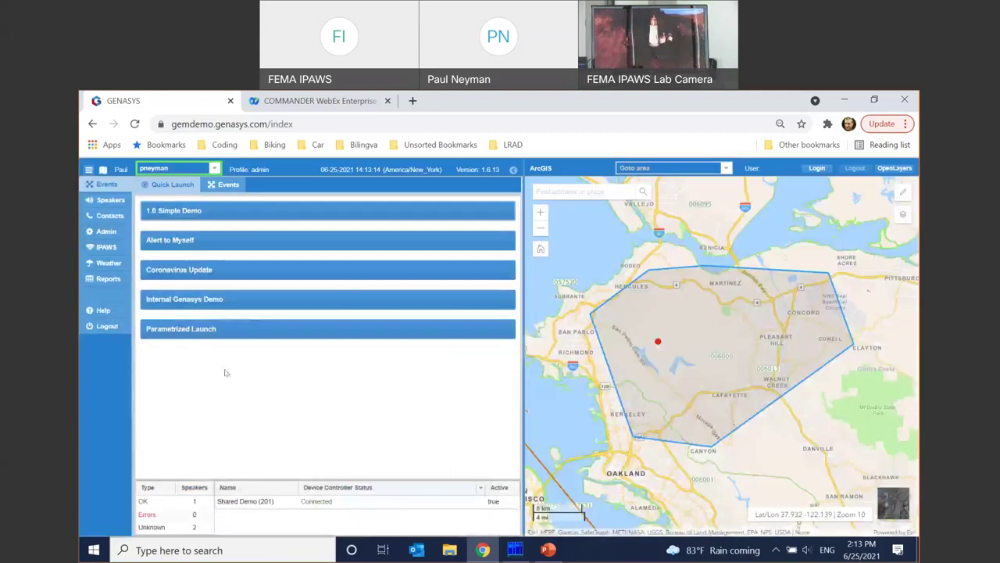
# - In Parametrized Launch, choose Friday, Railroad Depot, and enter 'hgfhhg' as RandomParameter
pyautogui.click(273, 328)
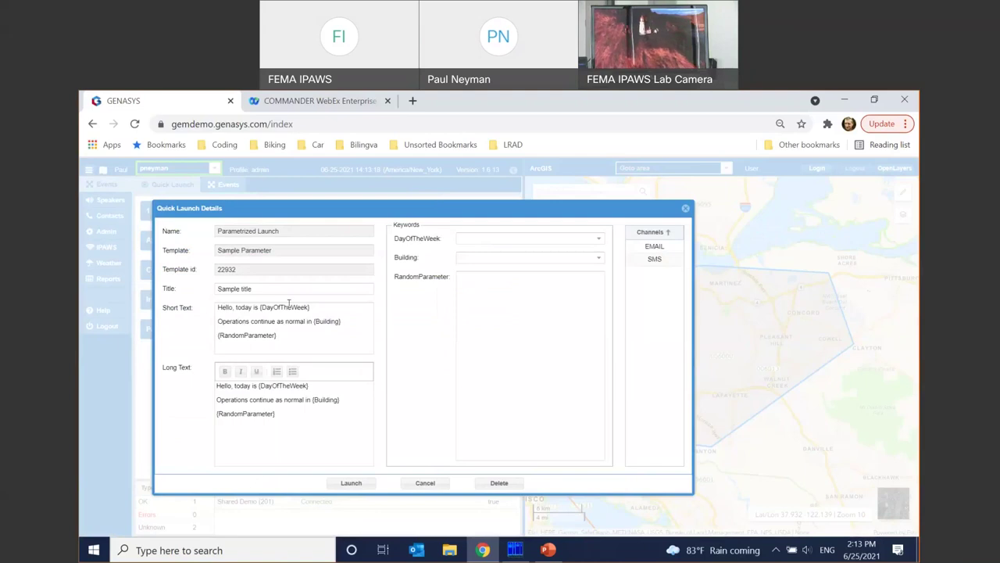
pyautogui.click(599, 247)
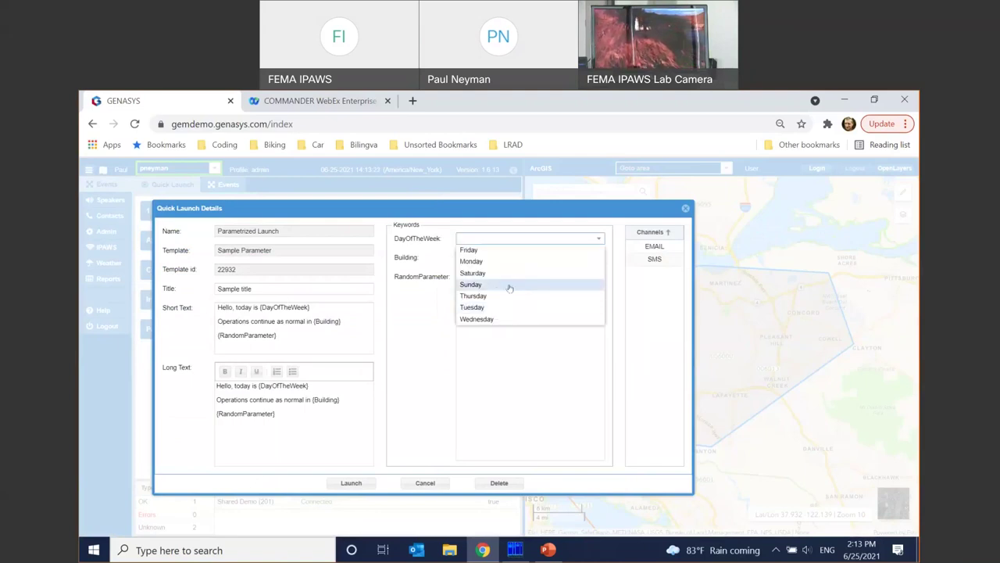
pyautogui.click(500, 250)
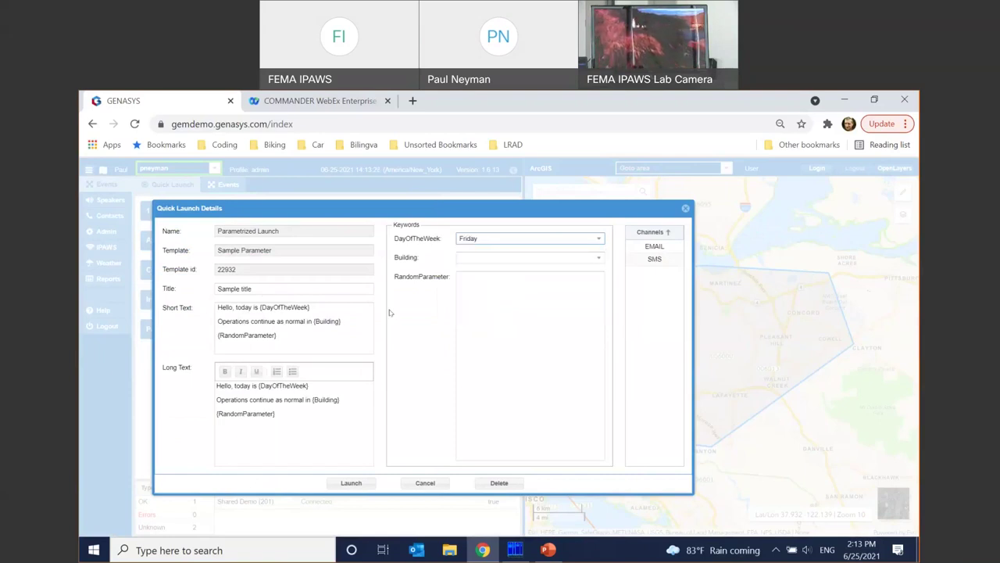
pyautogui.click(512, 255)
pyautogui.click(494, 279)
pyautogui.click(513, 312)
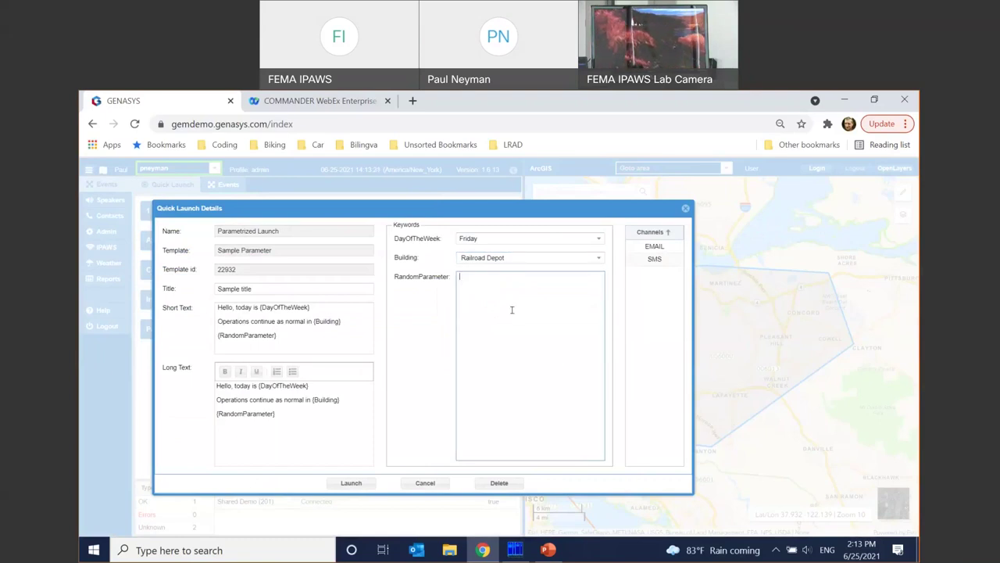
pyautogui.write('hgfhhg')
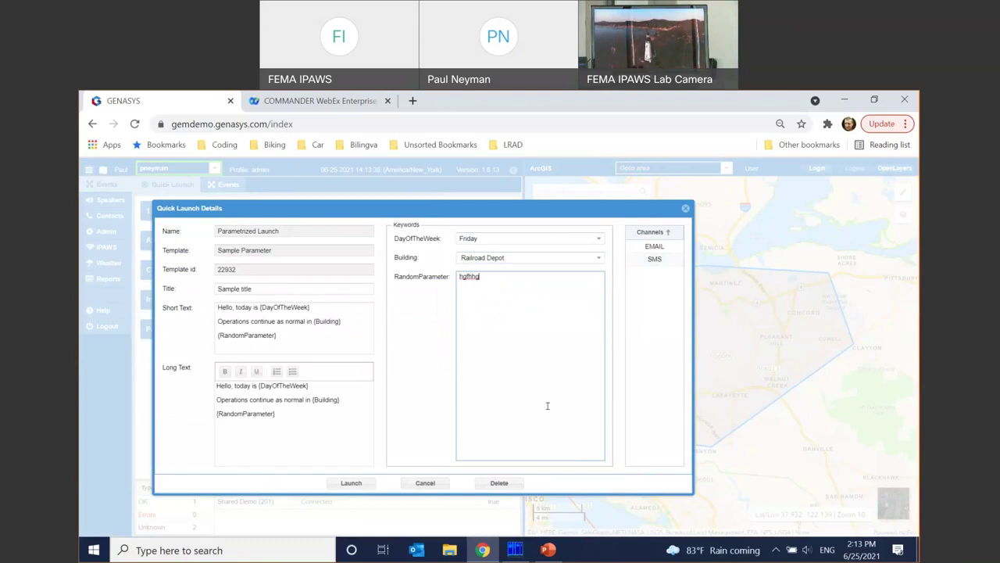
pyautogui.click(516, 284)
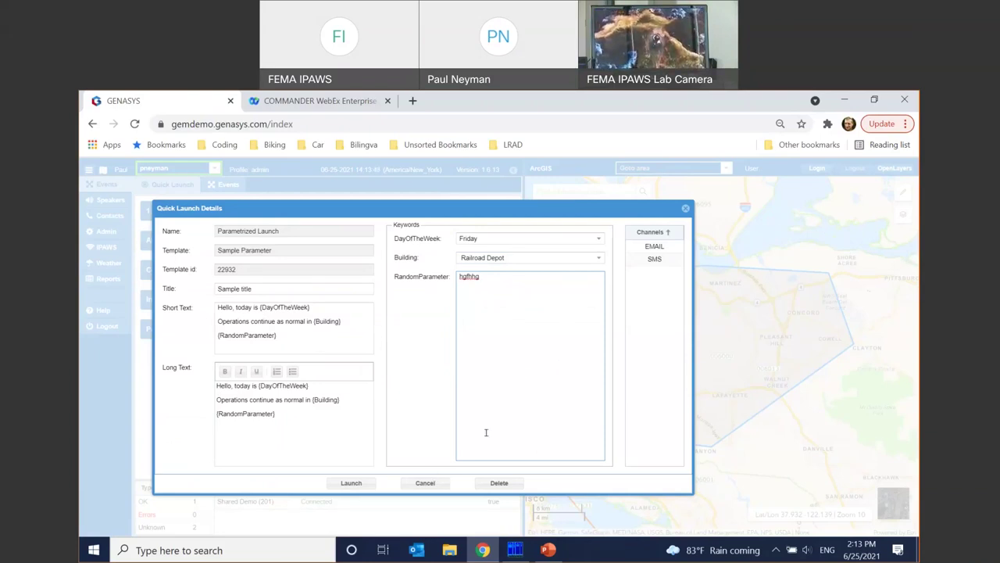
# - Cancel the Parametrized Launch details dialog without launching
pyautogui.click(425, 483)
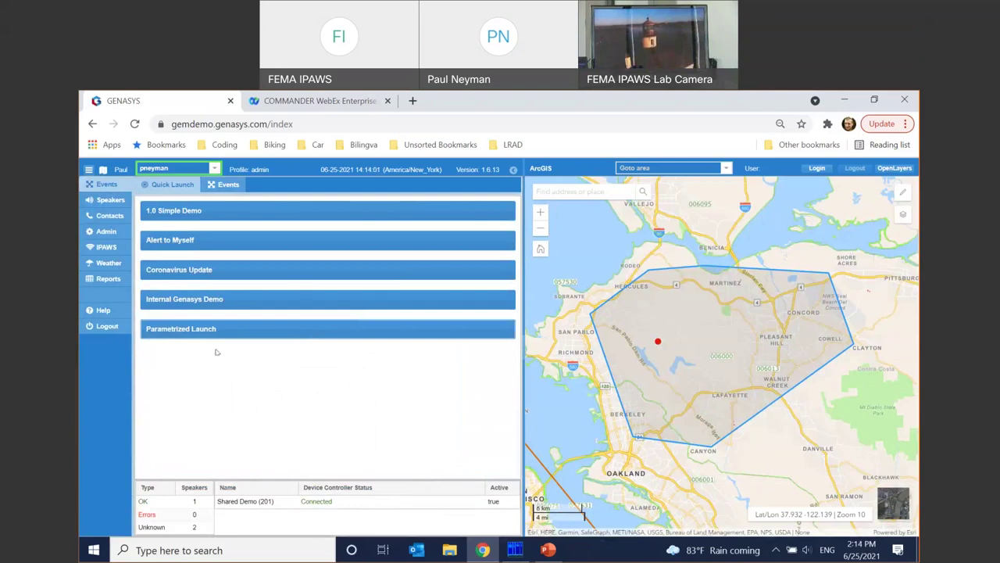
# - Open the Events list, glance at Templates, then show the 328 single events
pyautogui.click(227, 185)
pyautogui.click(290, 205)
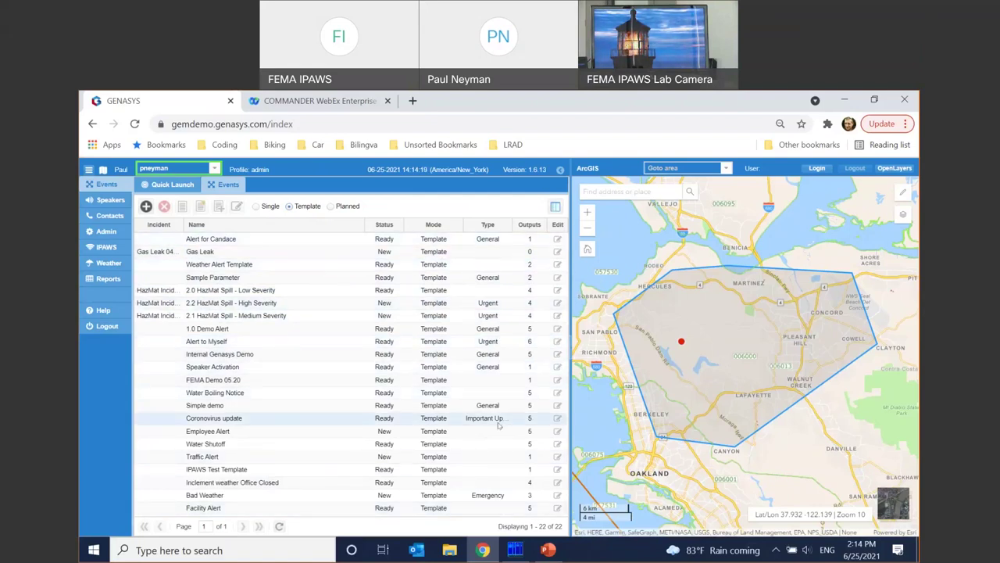
pyautogui.click(257, 206)
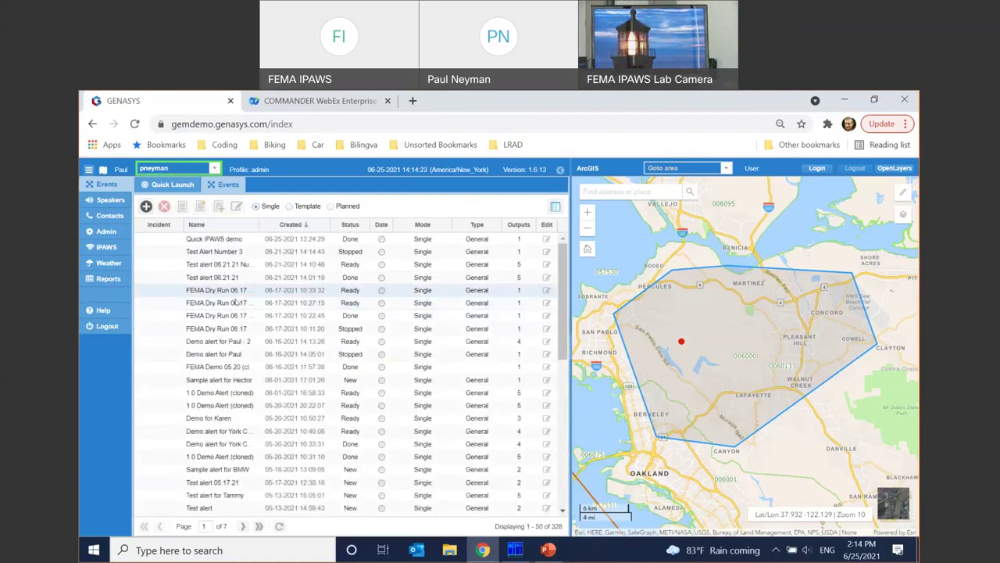
# - Add a new single event named 'FEMA demo 06.25.21' and save it
pyautogui.click(146, 206)
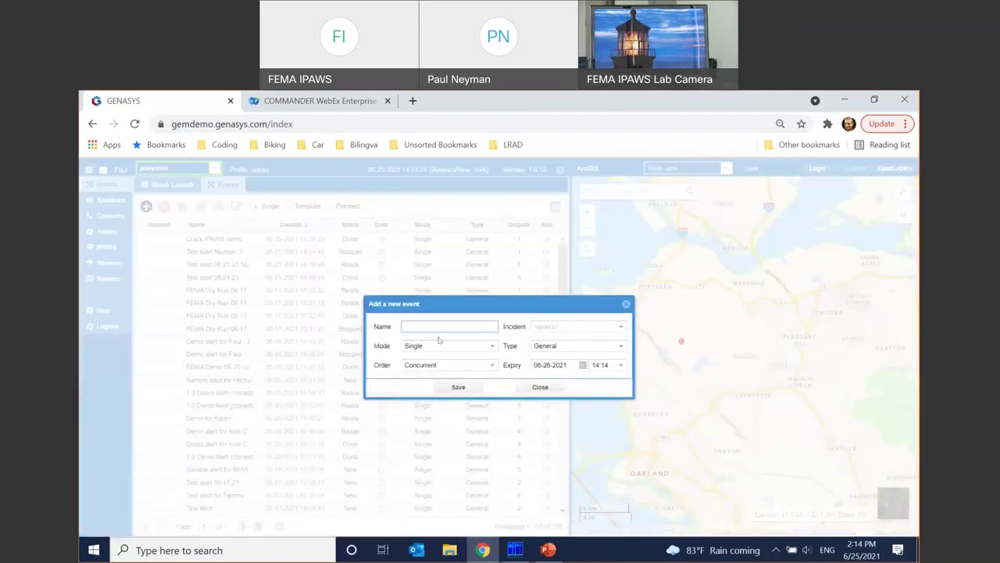
pyautogui.write('FEMA demo 06.25.21')
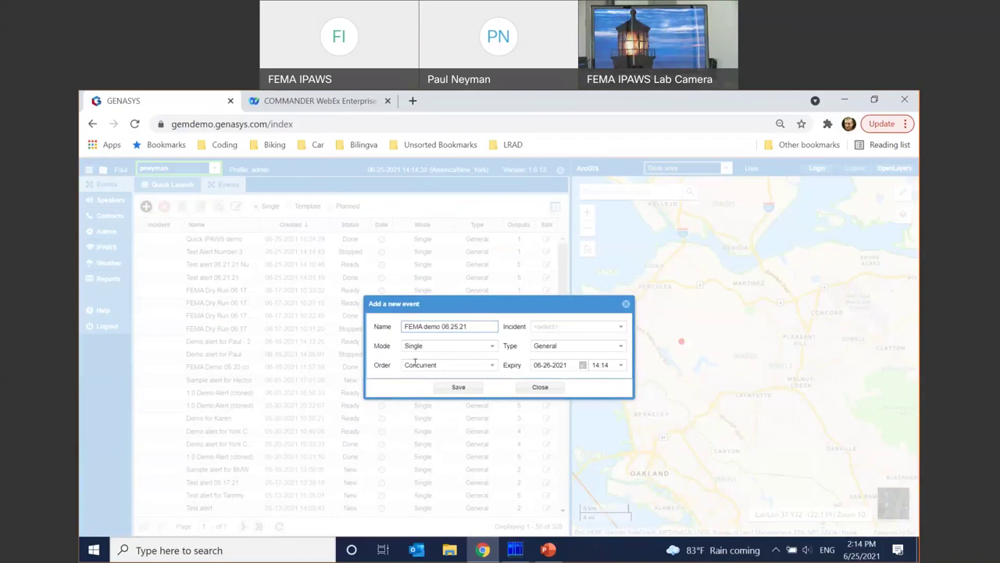
pyautogui.click(461, 388)
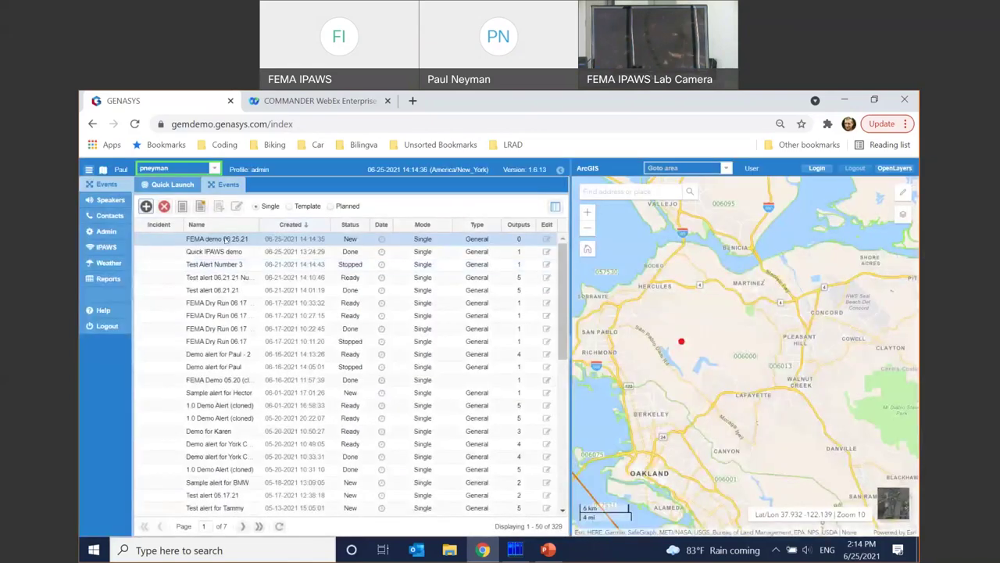
# - Open the FEMA demo 06.25.21 event and add an IPAWS output channel to it
pyautogui.click(225, 238)
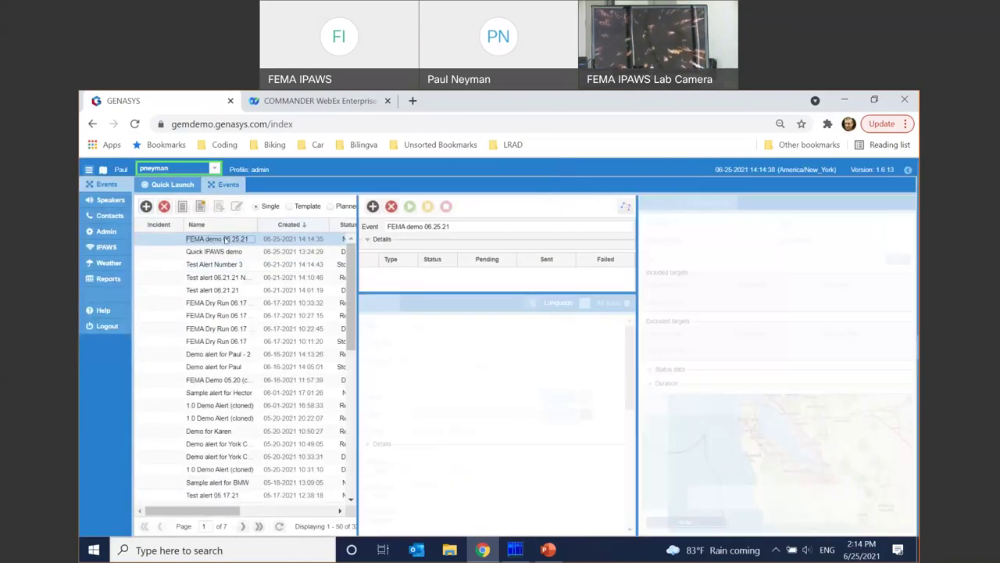
pyautogui.click(373, 205)
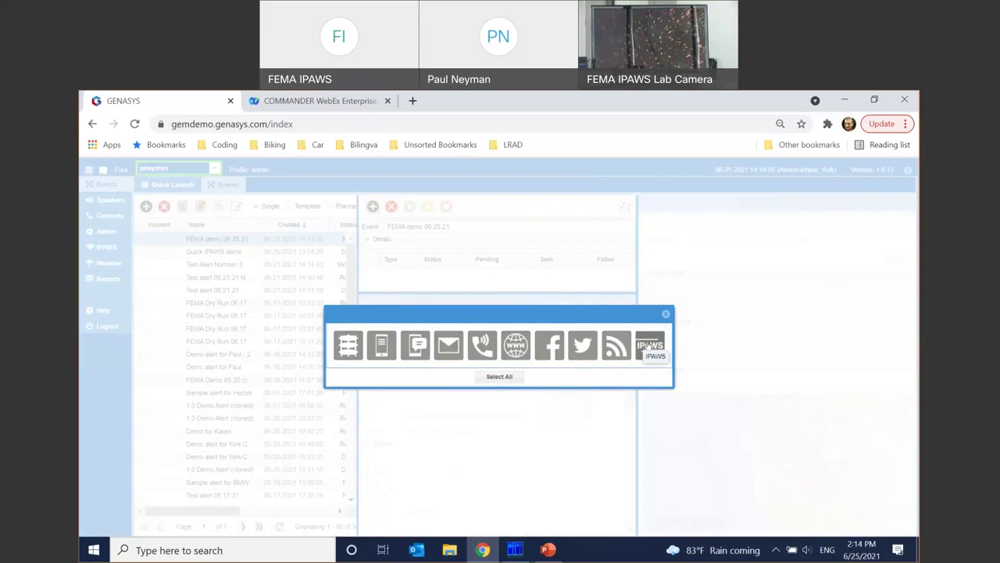
pyautogui.click(648, 346)
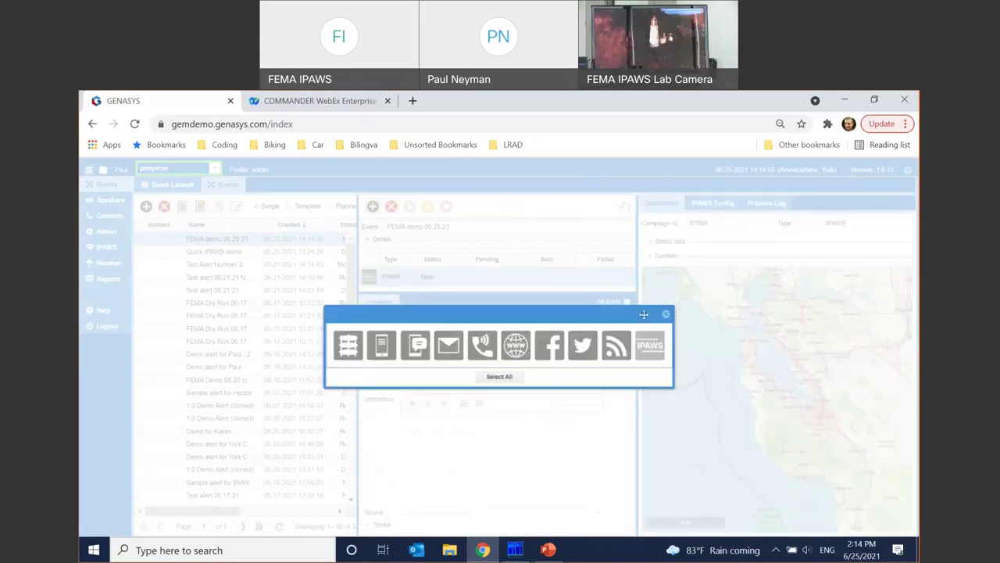
pyautogui.click(665, 317)
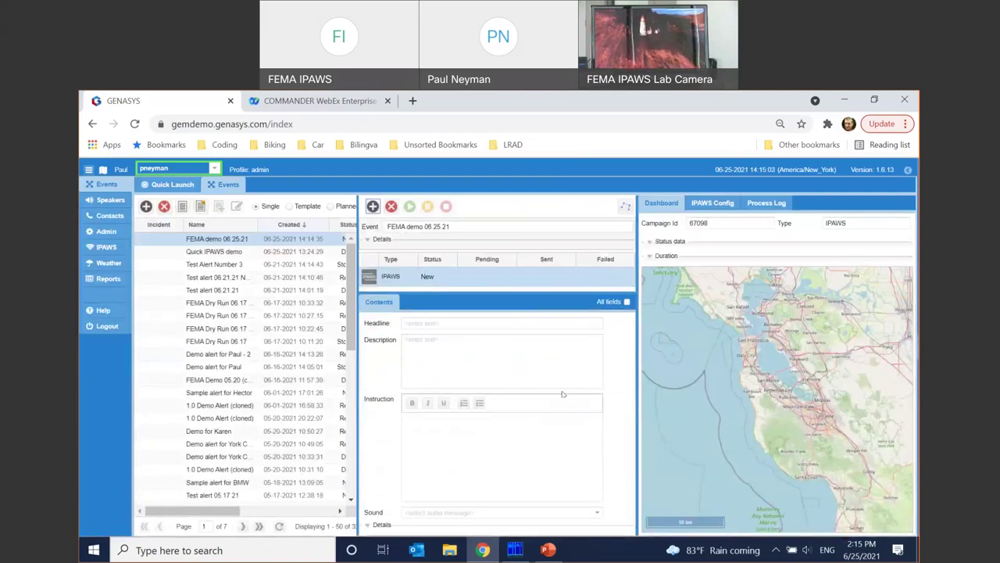
# - Fill in headline 'This is just a typical headline', a sample description and 'This is just a sample instruction'
pyautogui.click(447, 324)
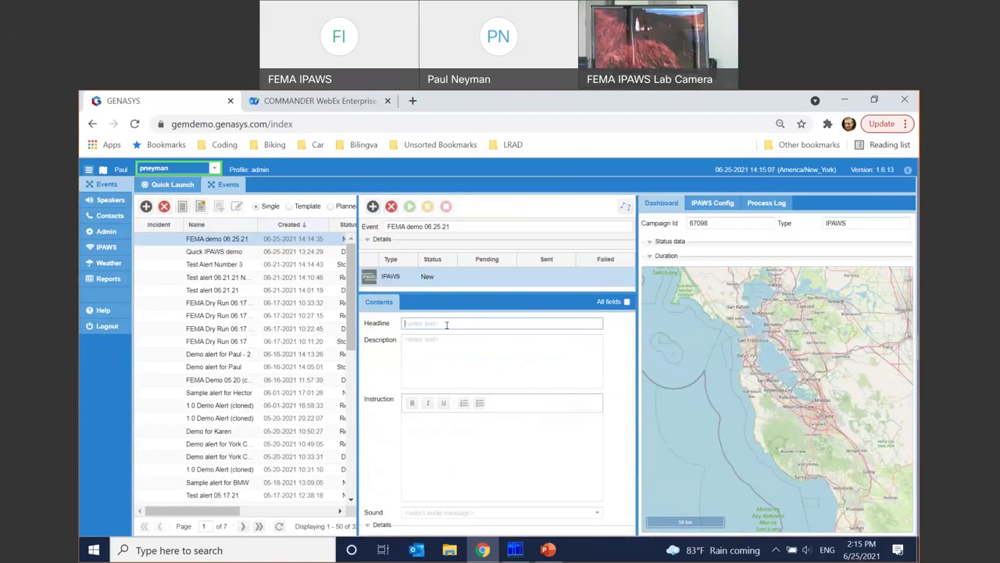
pyautogui.write('This is just a t')
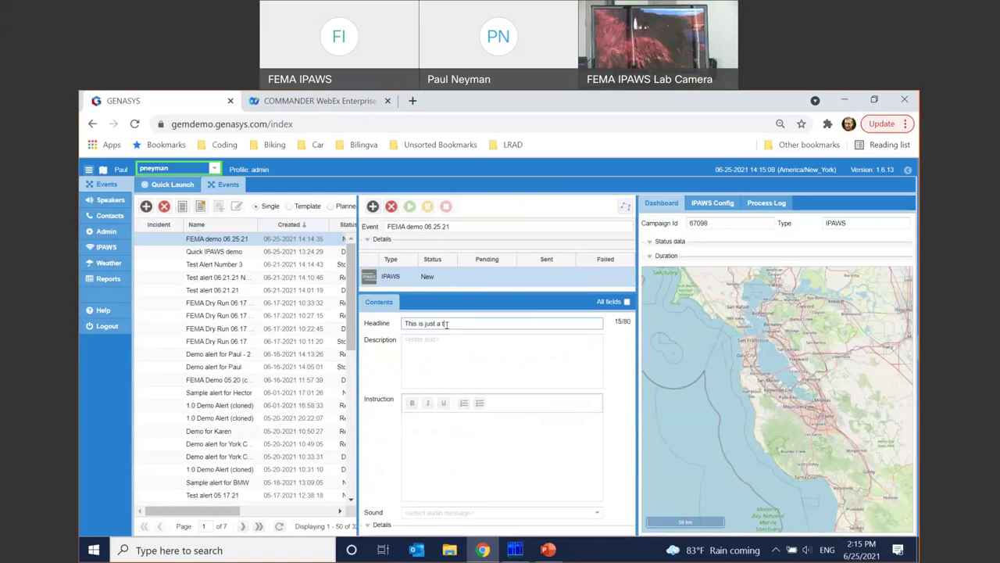
pyautogui.write('ypical headline')
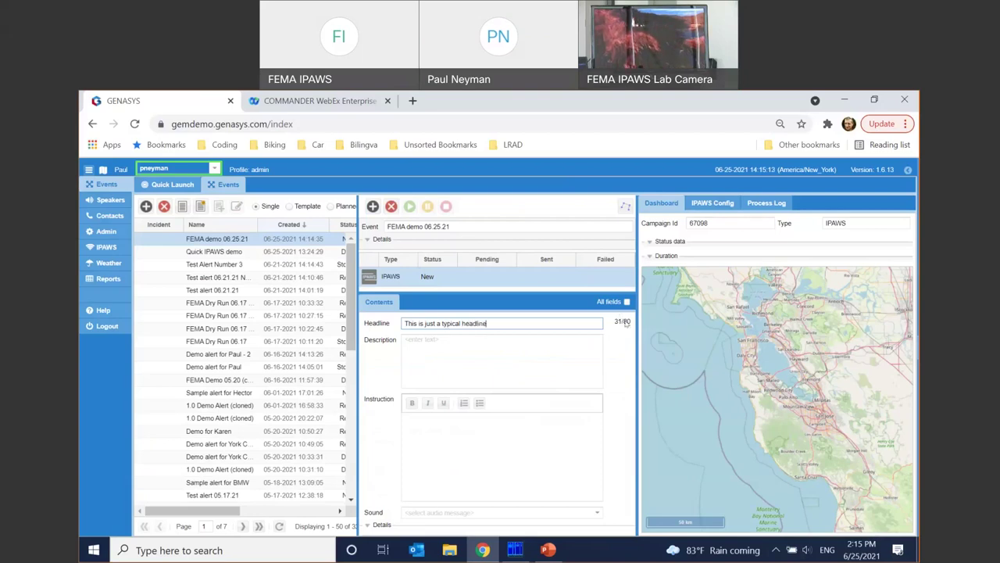
pyautogui.click(529, 365)
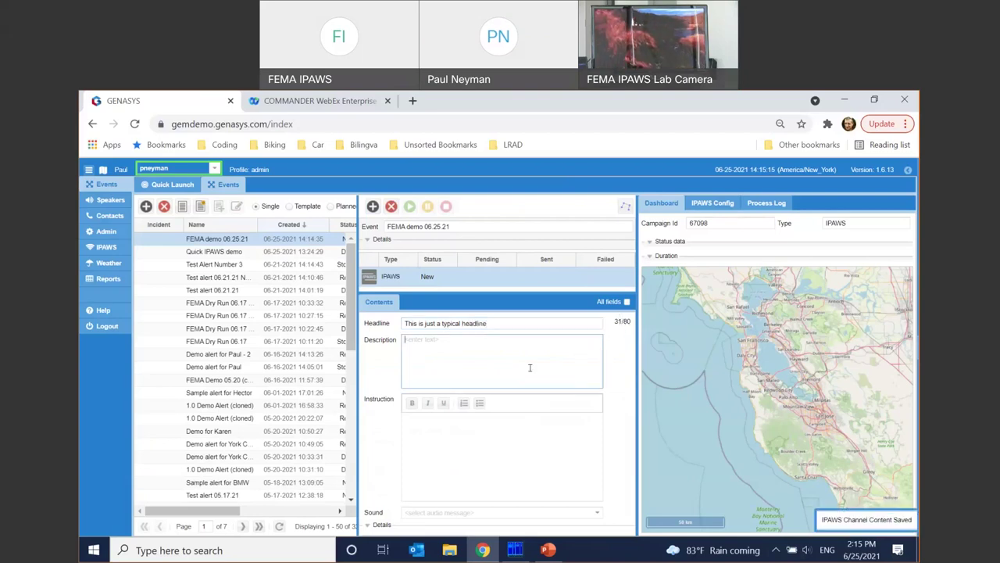
pyautogui.write('This is just a sam')
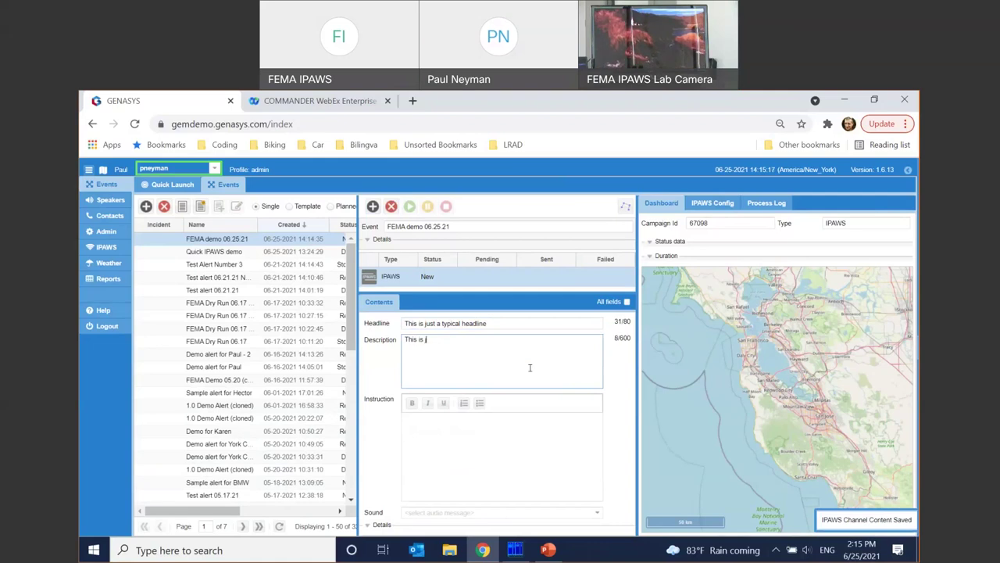
pyautogui.write('ple description')
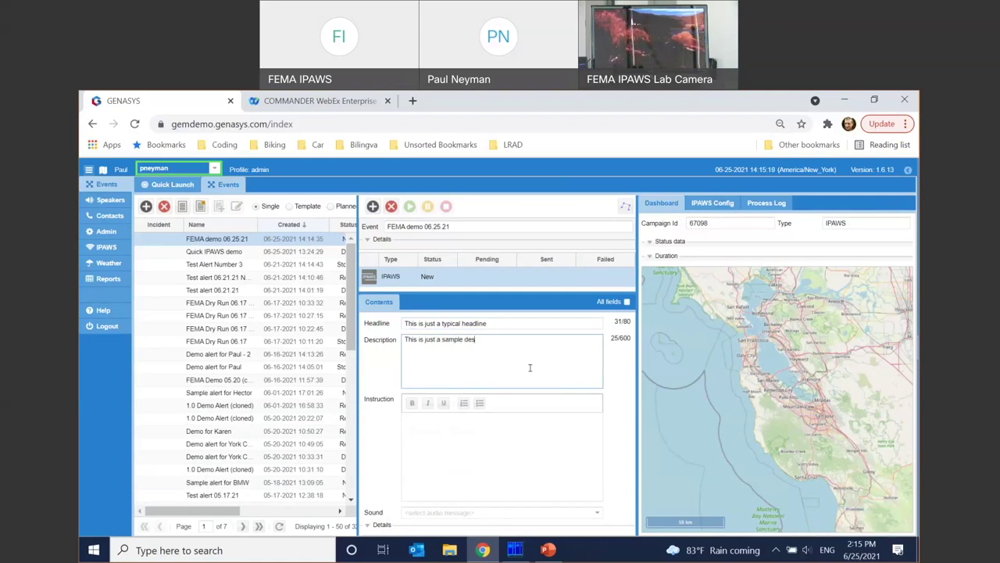
pyautogui.click(495, 456)
pyautogui.write('This is just a sam')
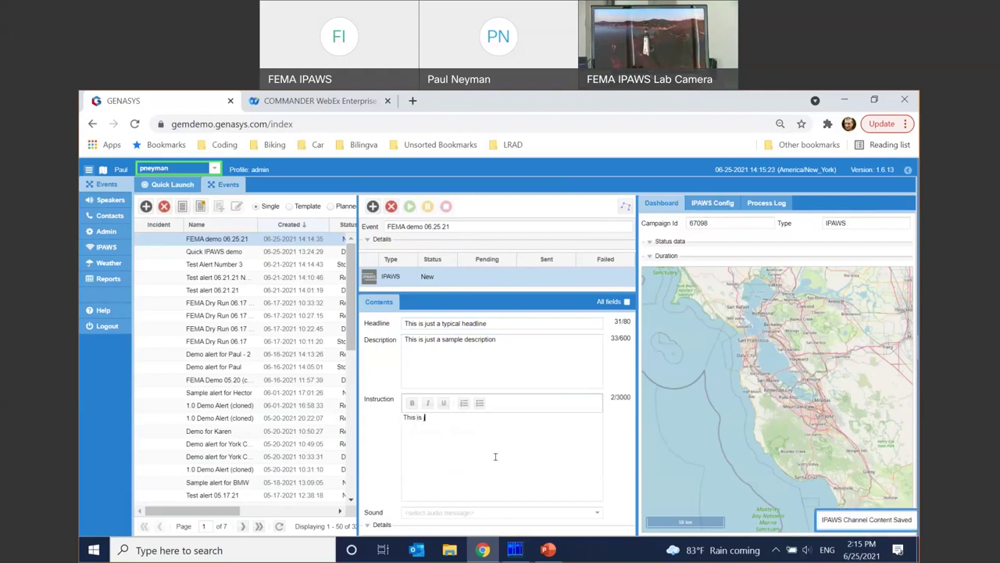
pyautogui.write('ple instruc')
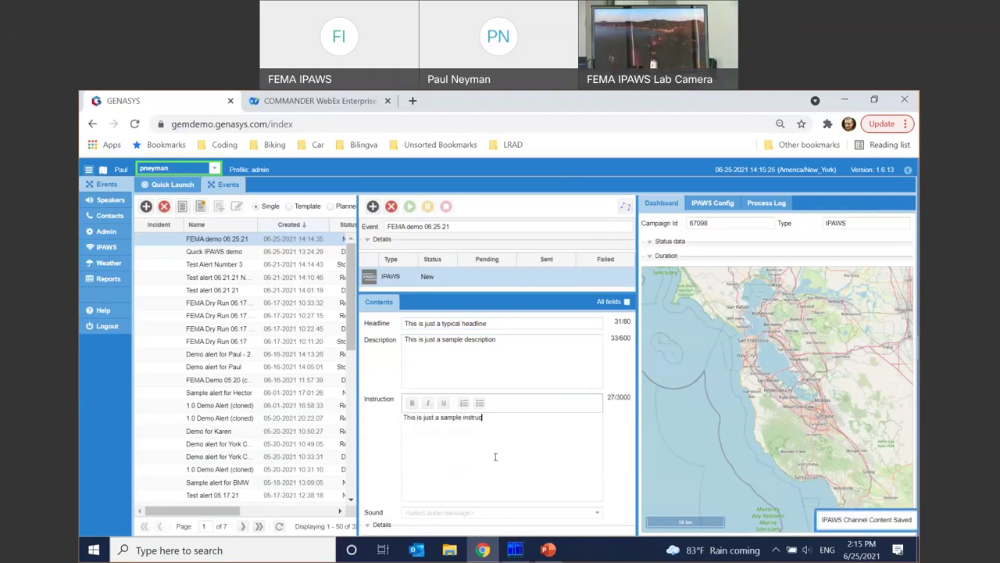
pyautogui.write('tion')
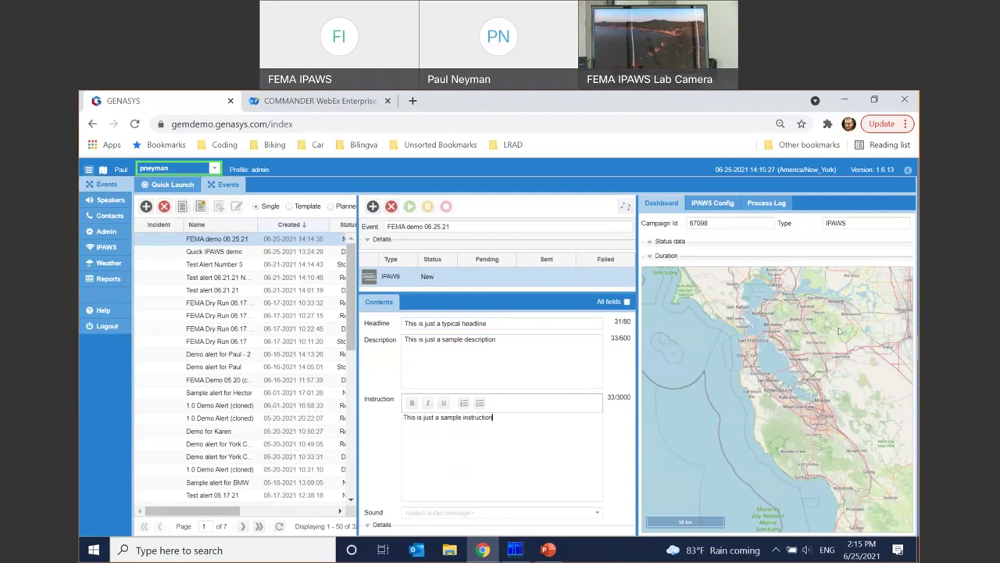
# - In IPAWS Config, switch the IPAWS feed to LIVE, then back to LAB
pyautogui.click(713, 204)
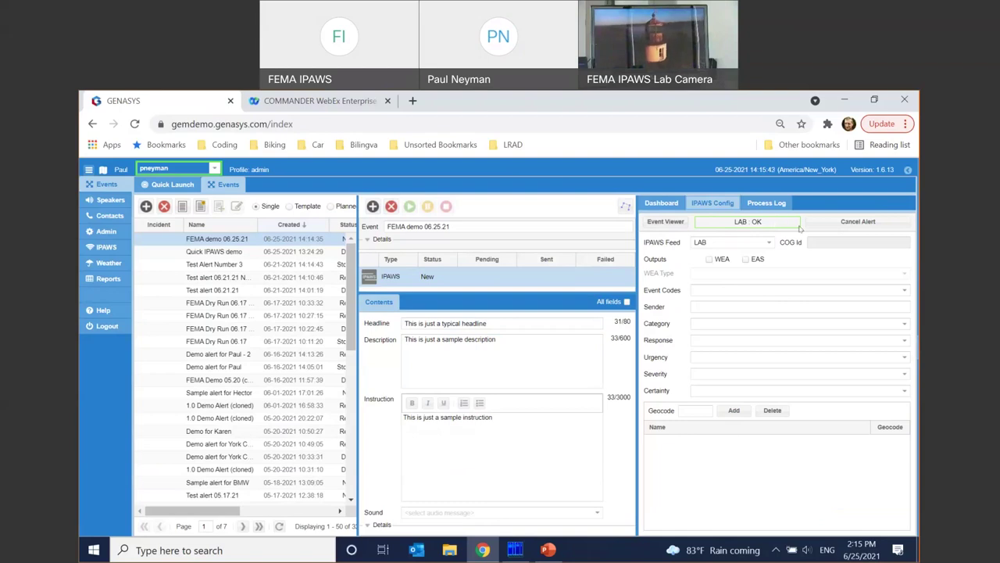
pyautogui.click(767, 243)
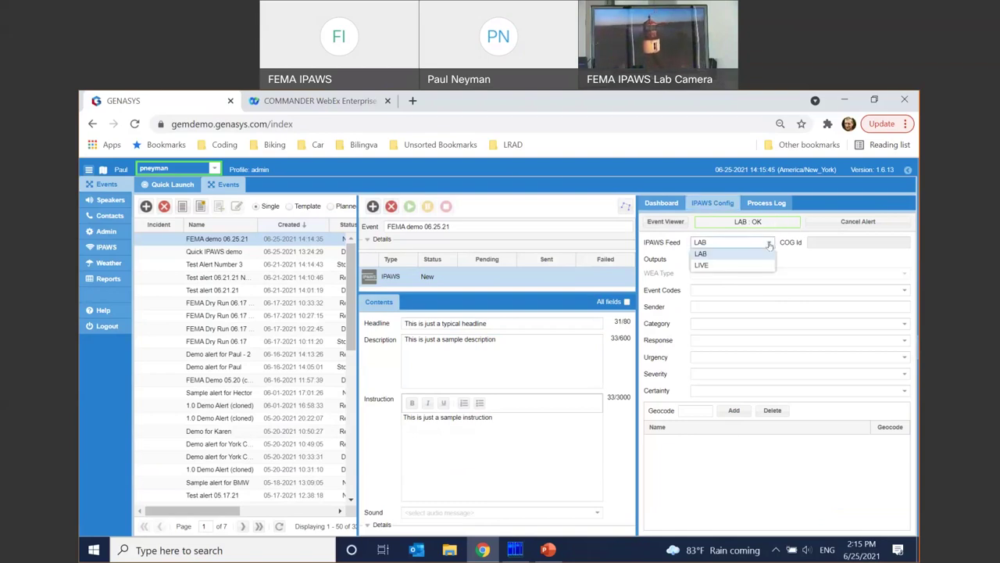
pyautogui.click(719, 266)
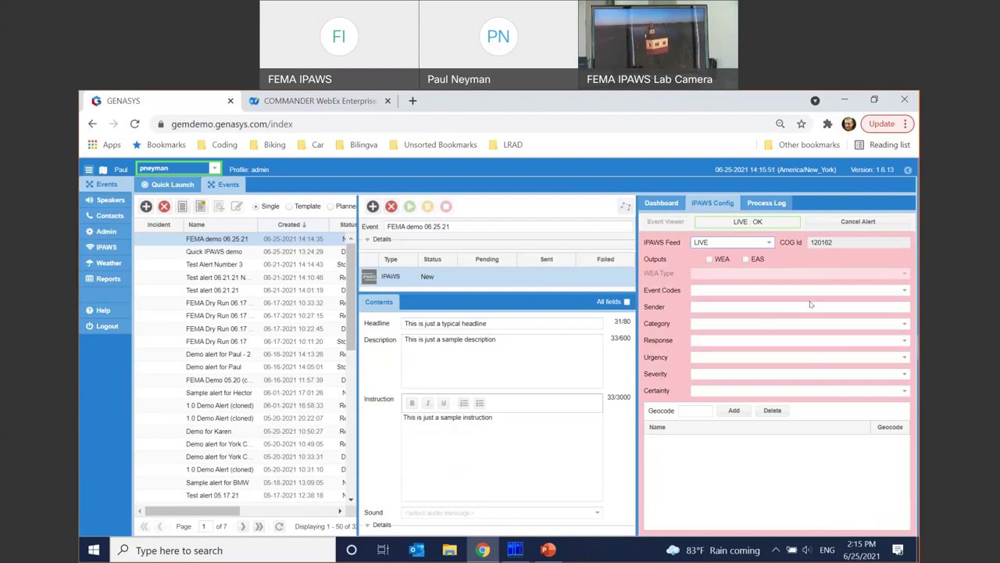
pyautogui.click(769, 245)
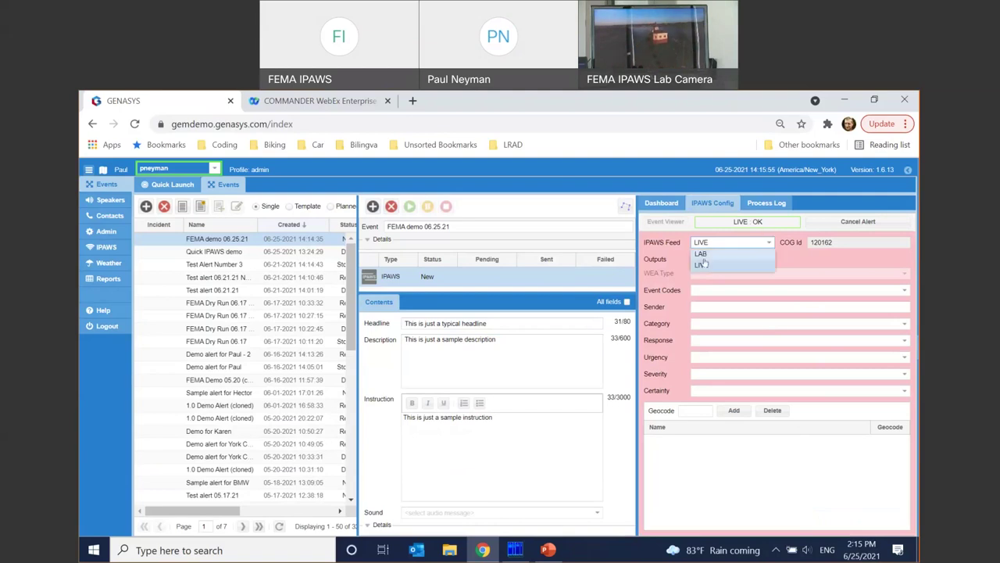
pyautogui.click(712, 255)
# - Enable WEA and EAS outputs and enter the short English WEA message 'This is just a short WEA message'
pyautogui.click(709, 259)
pyautogui.click(747, 260)
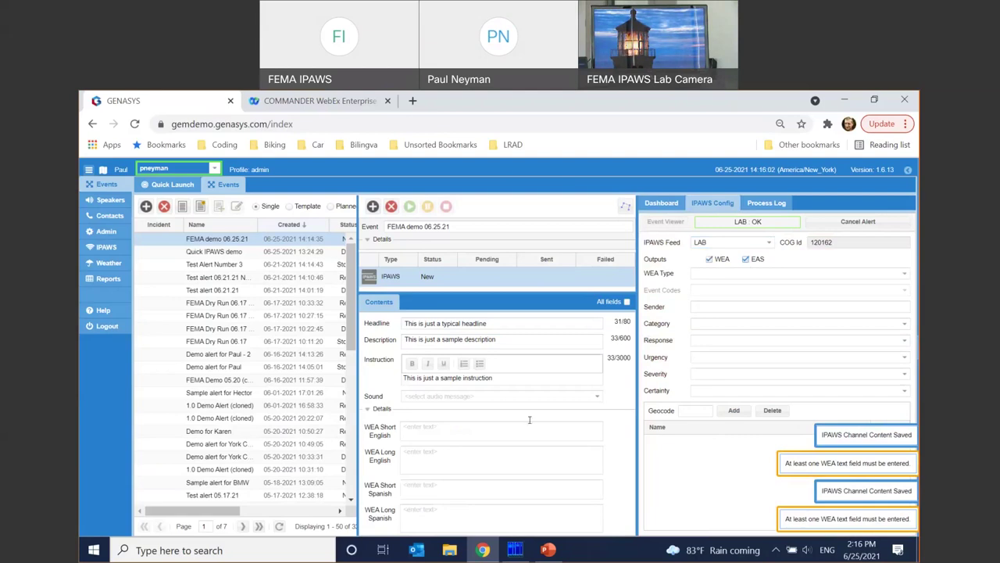
pyautogui.click(492, 432)
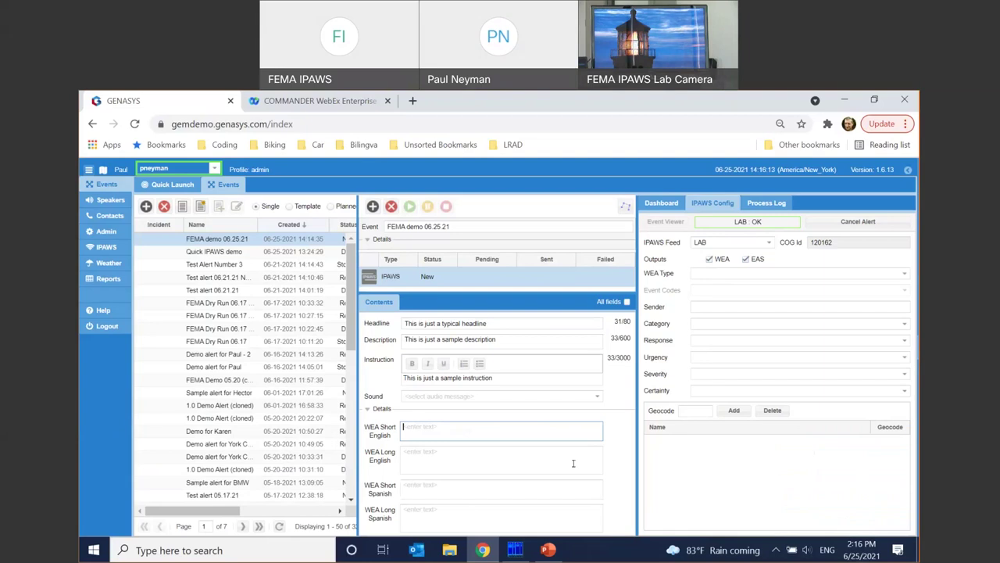
pyautogui.write('This is just a short w')
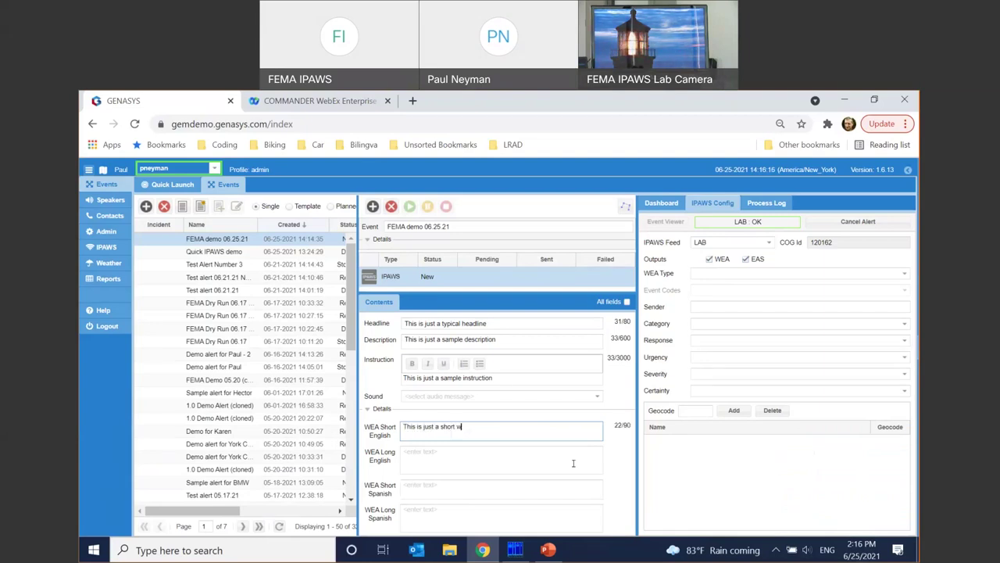
pyautogui.press('BackSpace')
pyautogui.write('WEA message')
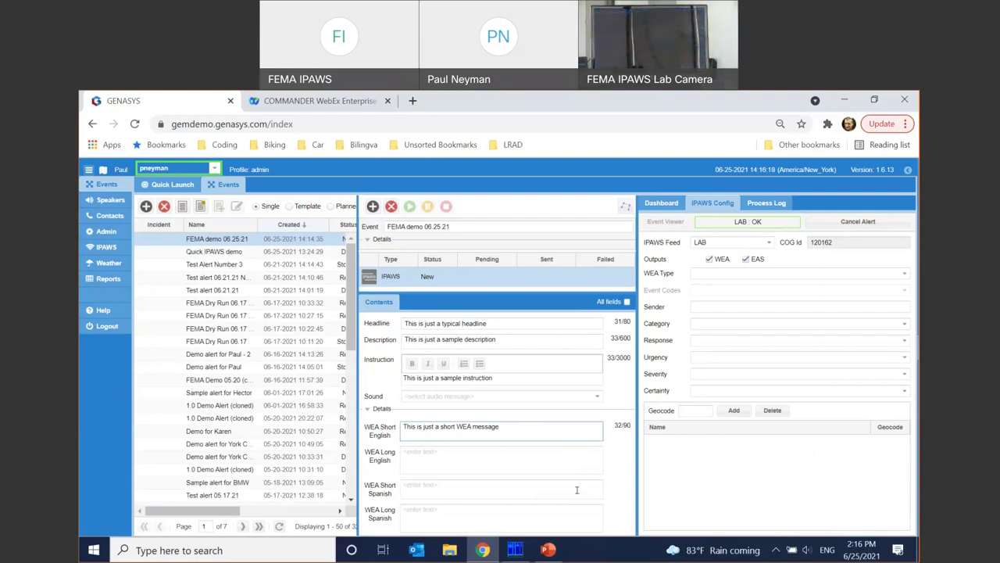
# - Enter long English 'Longer message for the longer field' and Spanish short/long 'Alerta de planta nuclear'
pyautogui.click(518, 466)
pyautogui.write('Longer message for the longer field')
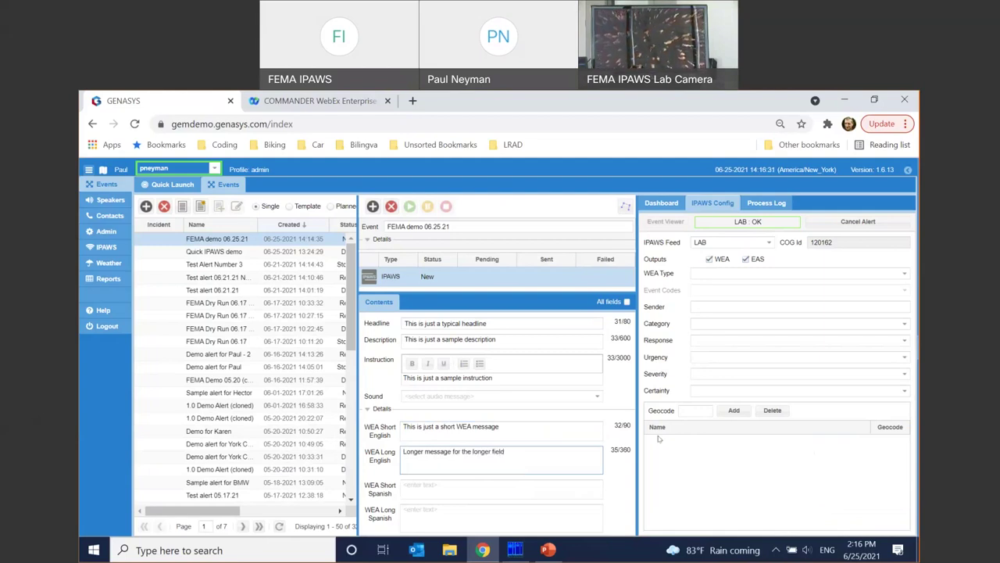
pyautogui.click(545, 483)
pyautogui.write('Alerta de plant')
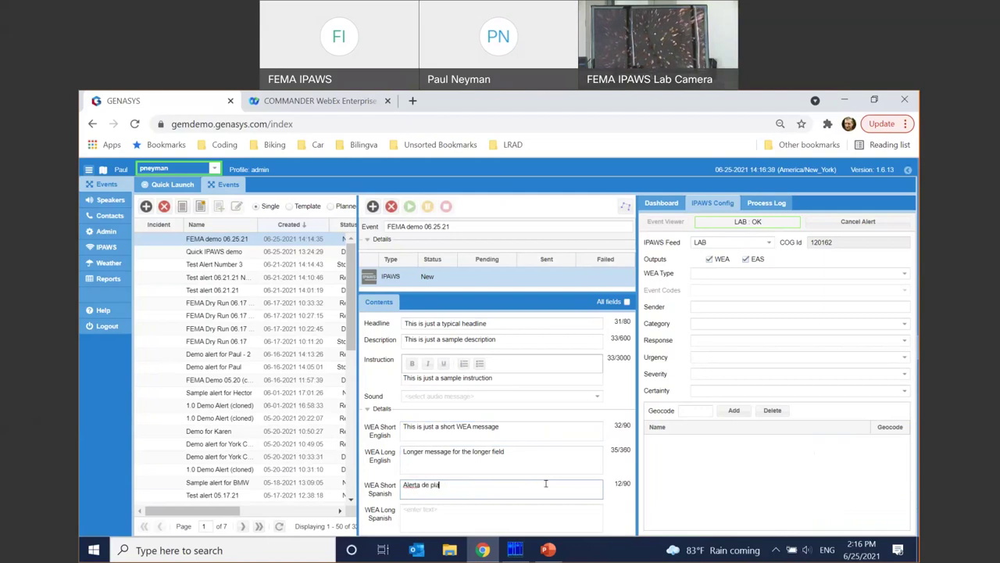
pyautogui.write('a nuclear')
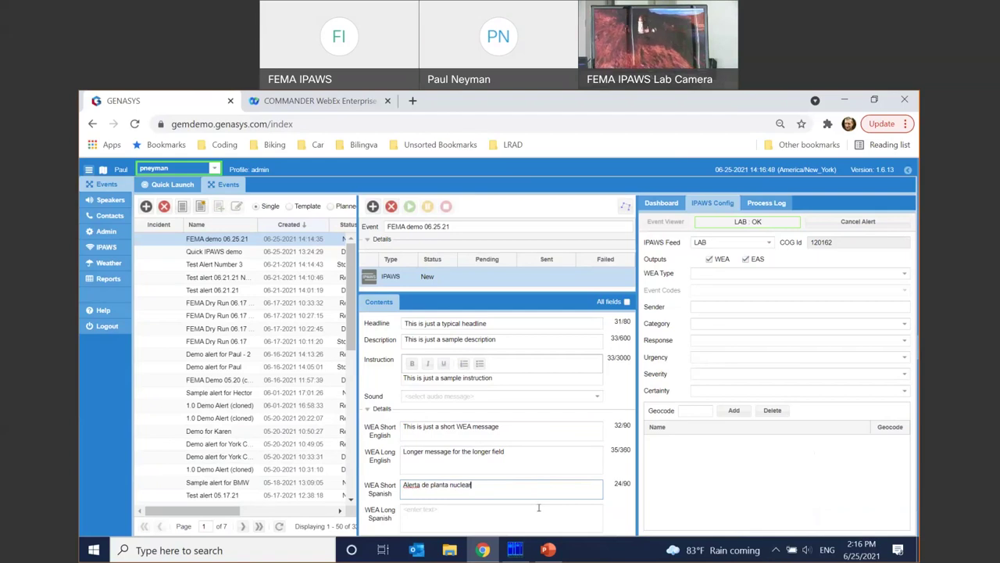
pyautogui.click(538, 507)
pyautogui.write('Alerta de planta ')
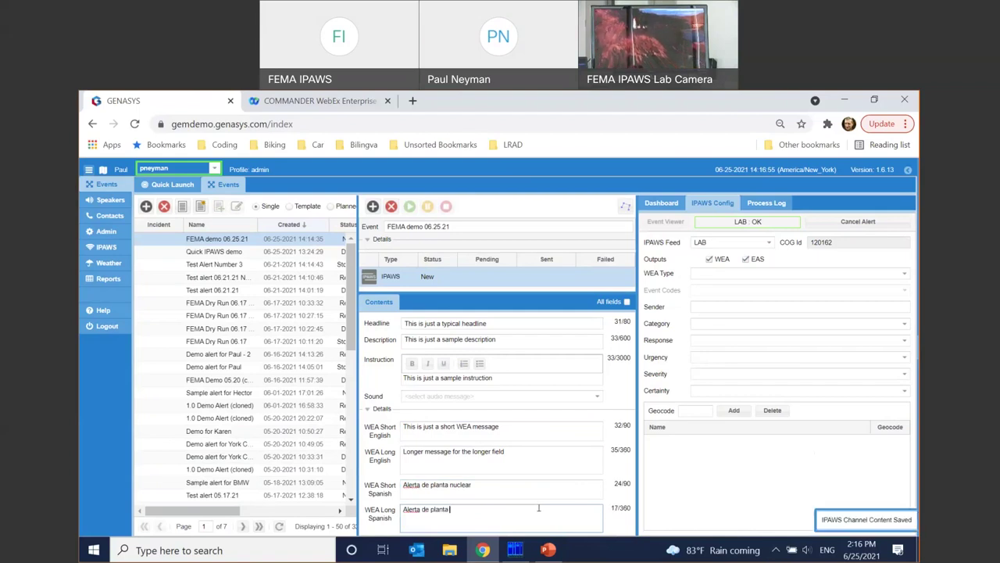
pyautogui.write('nuclear')
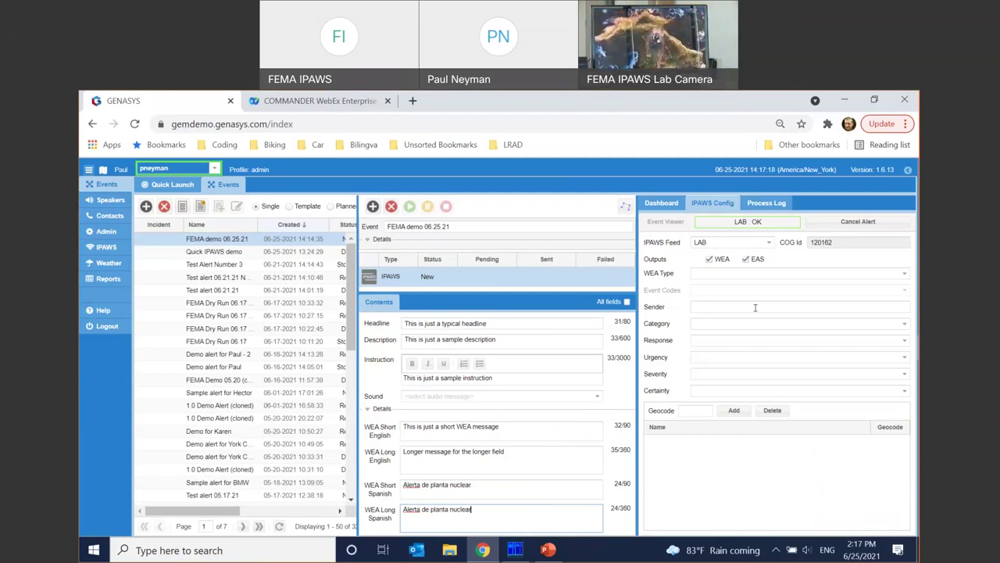
# - Select nuclear_alert.mp3 as the alert sound
pyautogui.click(597, 399)
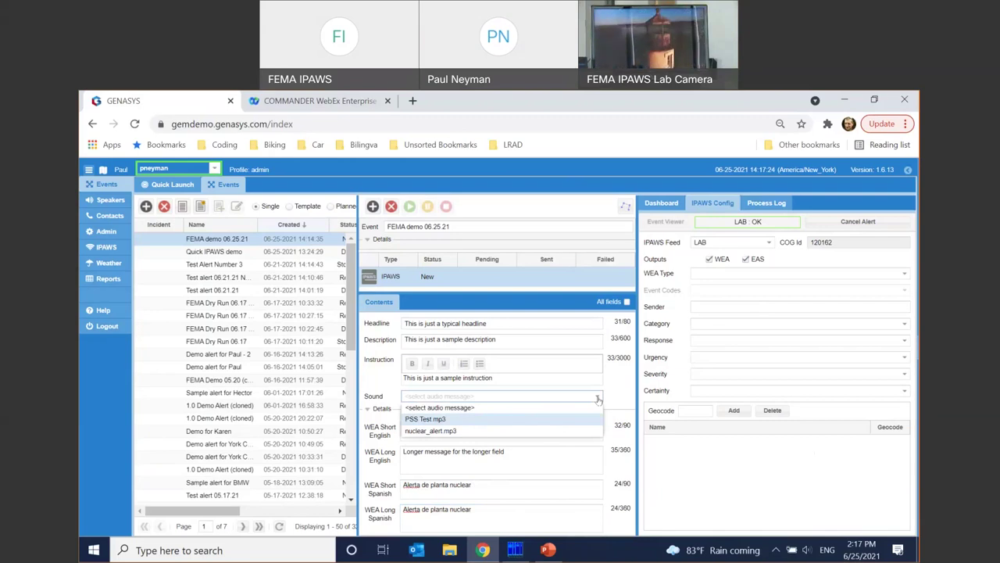
pyautogui.click(503, 432)
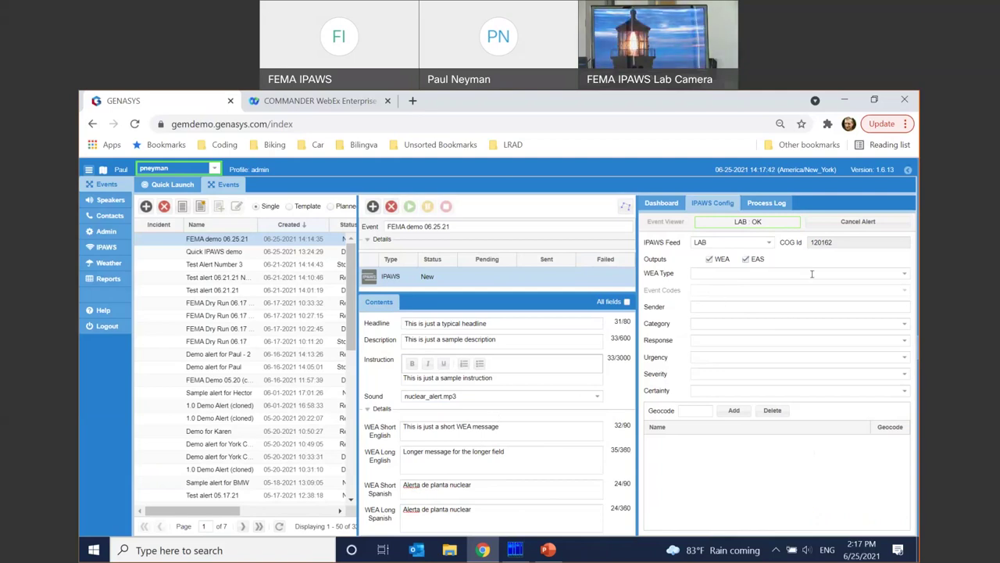
# - Set WEA type Public Safety, event code Local Area Emergency, and enter the sender ID
pyautogui.click(904, 275)
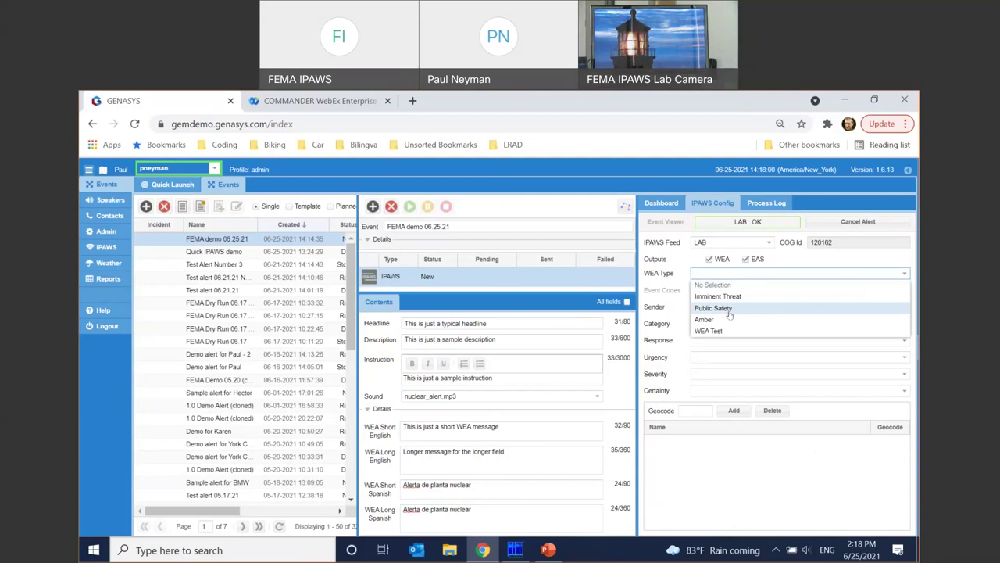
pyautogui.click(712, 307)
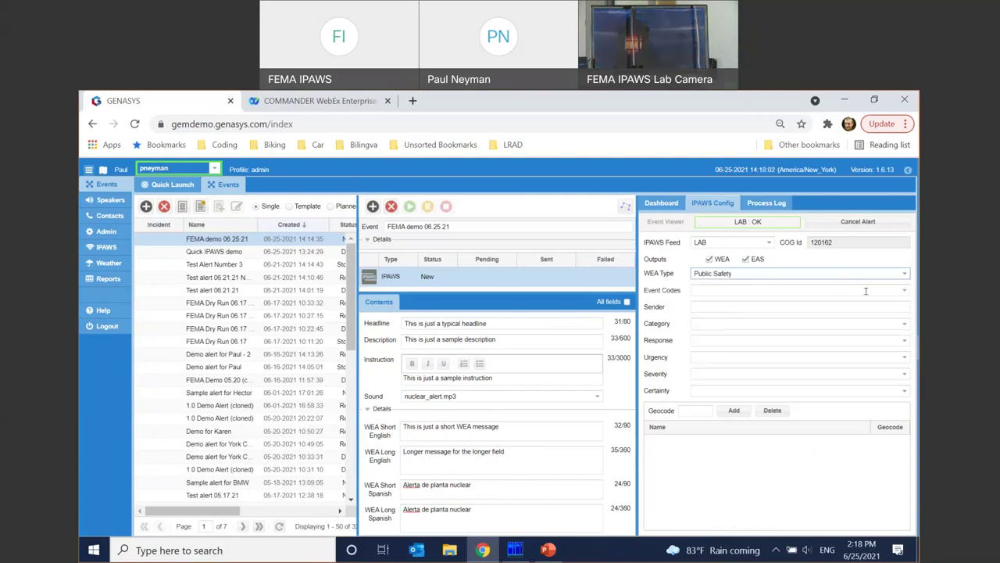
pyautogui.click(905, 291)
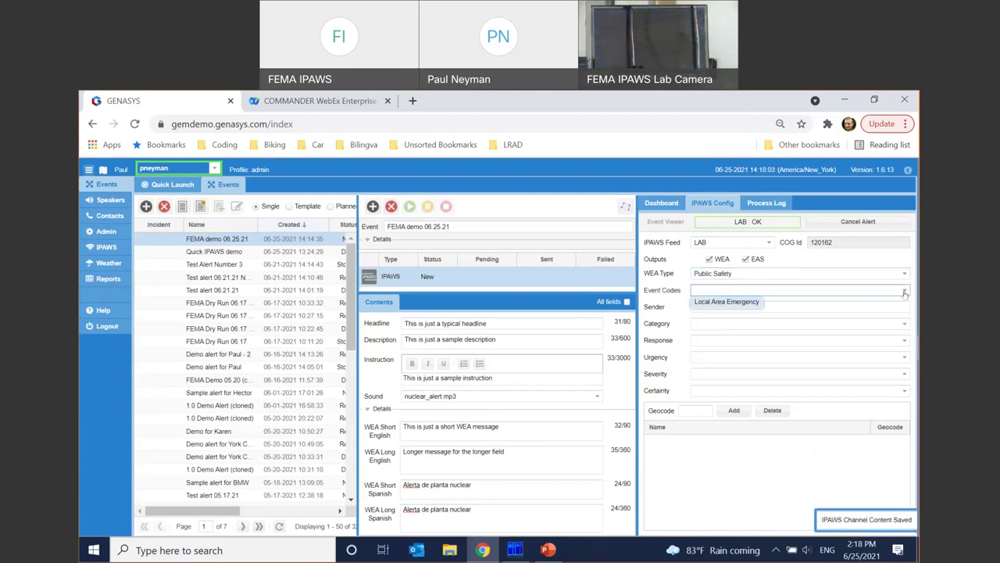
pyautogui.click(714, 303)
pyautogui.click(713, 306)
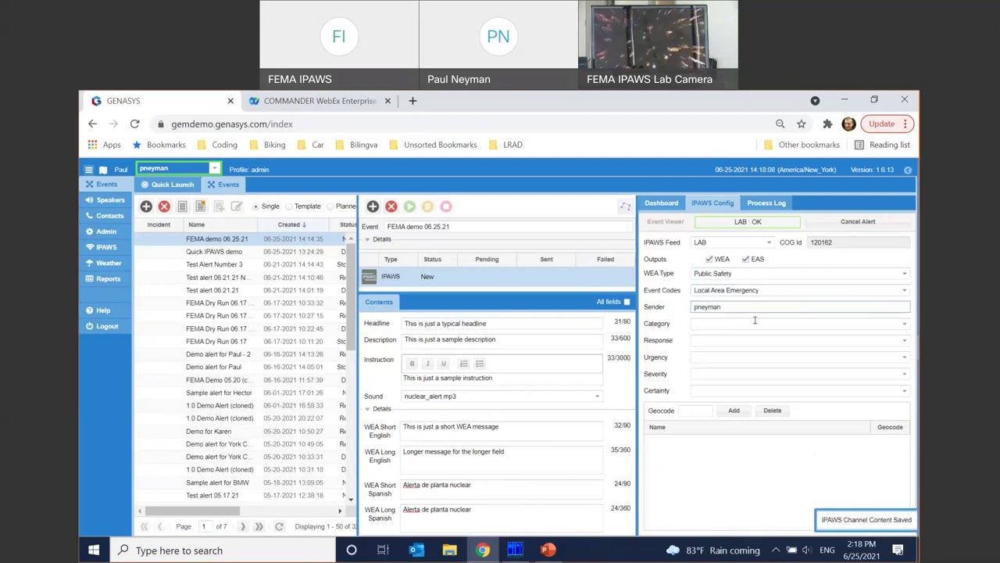
# - Set category Safety, response Shelter, urgency Immediate, severity Extreme and certainty Observed
pyautogui.click(723, 323)
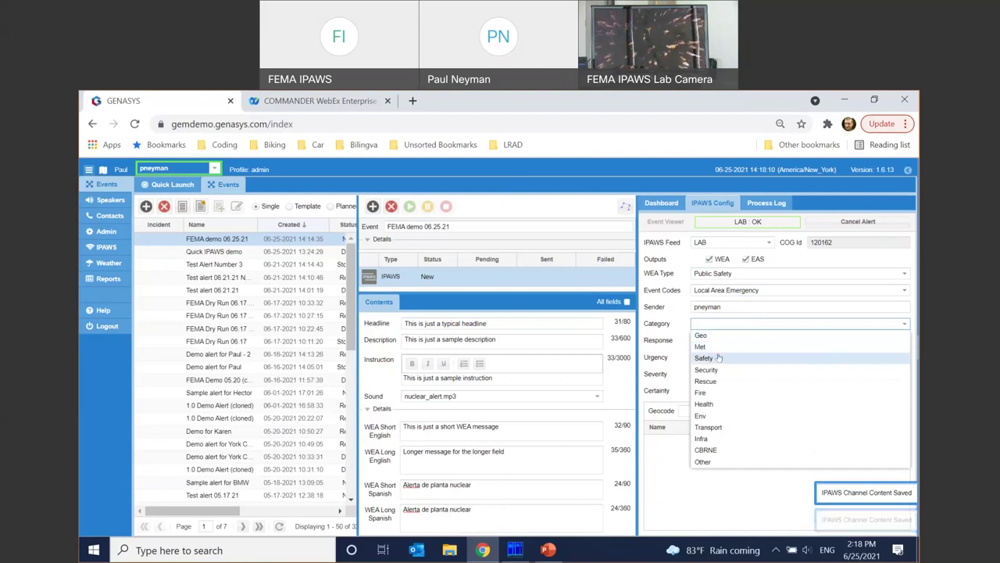
pyautogui.click(725, 358)
pyautogui.click(734, 339)
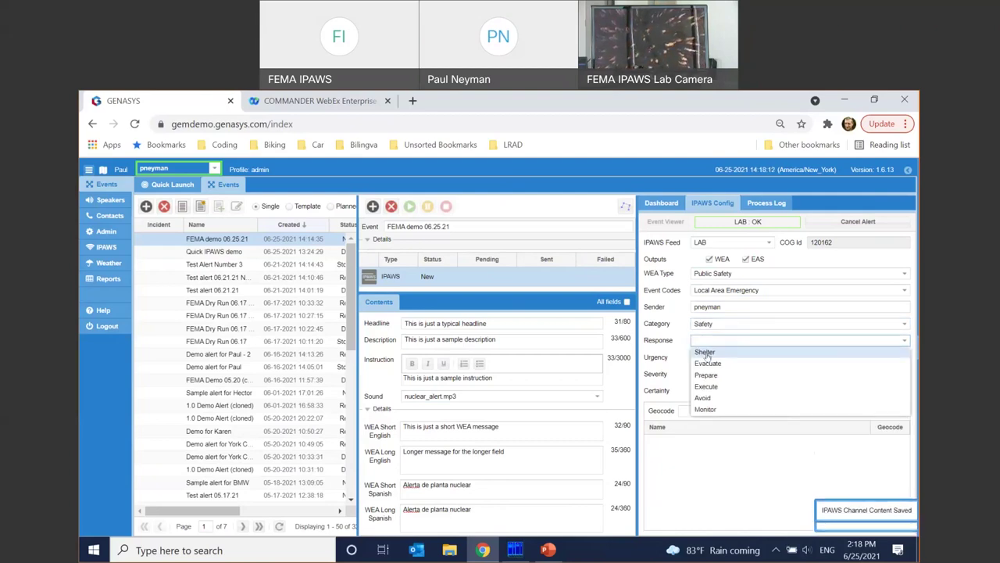
pyautogui.click(707, 348)
pyautogui.click(709, 356)
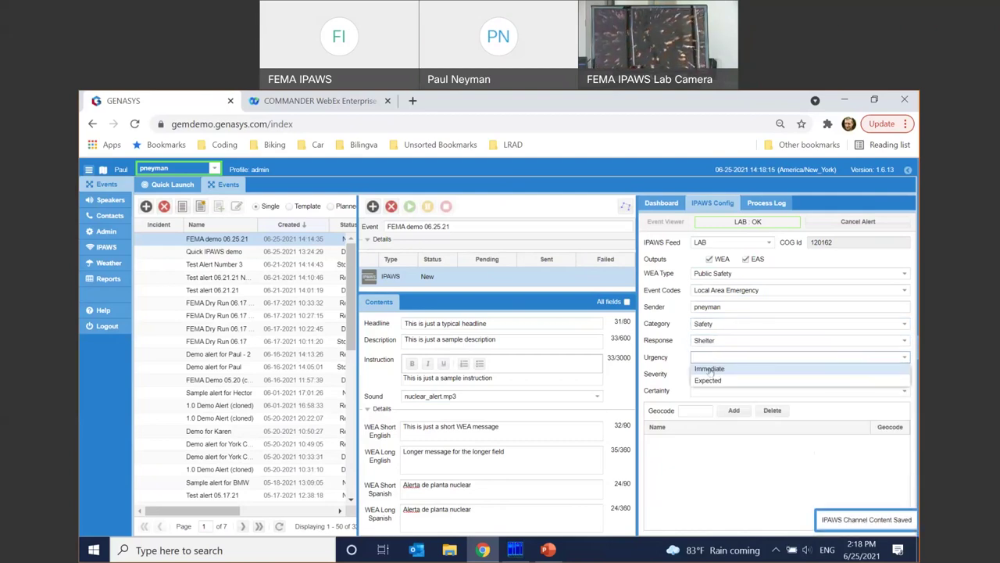
pyautogui.click(709, 368)
pyautogui.click(710, 373)
pyautogui.click(709, 385)
pyautogui.click(712, 389)
pyautogui.click(711, 402)
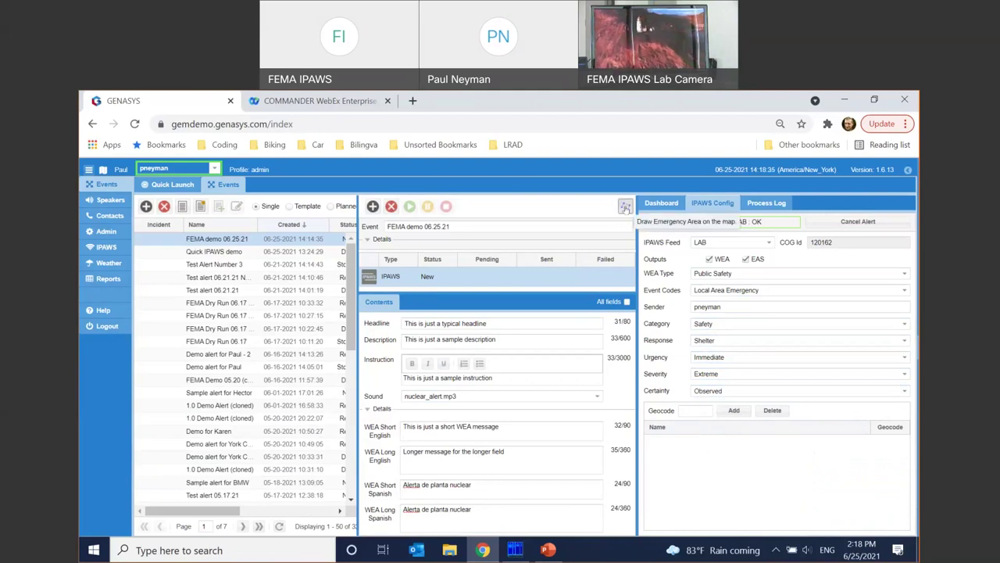
# - Locate Indian Head, MD, USA on the alert-area map
pyautogui.click(625, 207)
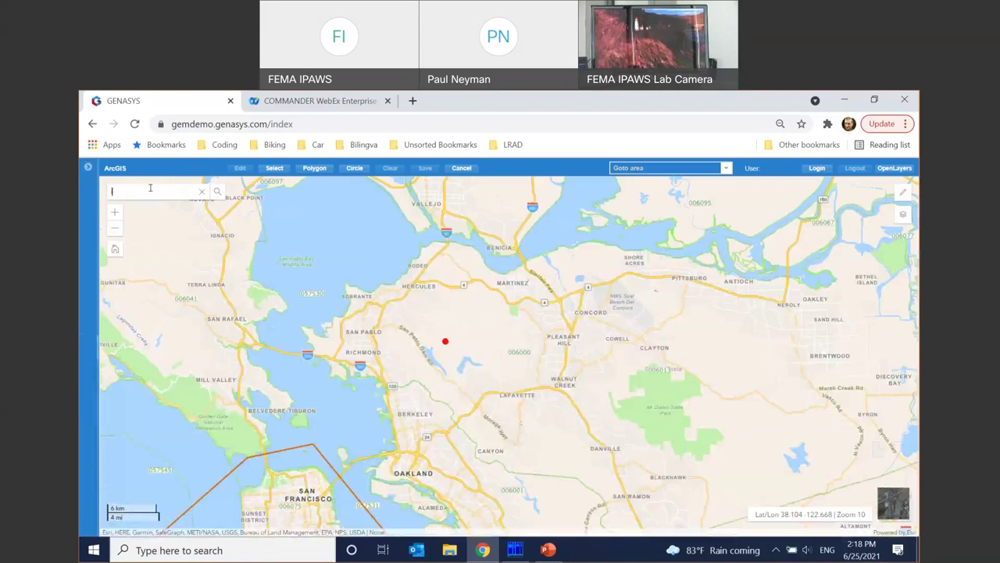
pyautogui.write('indian head')
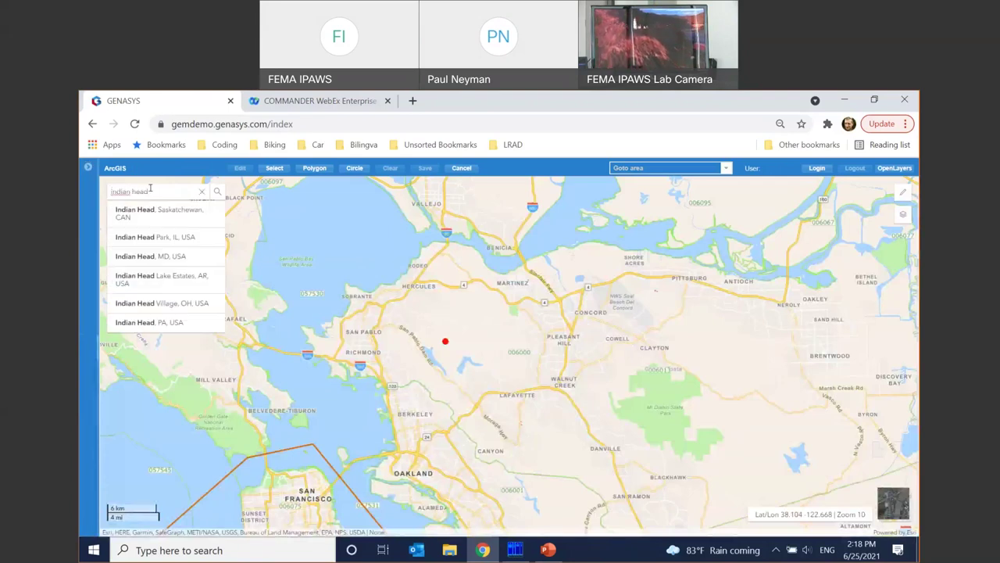
pyautogui.click(171, 257)
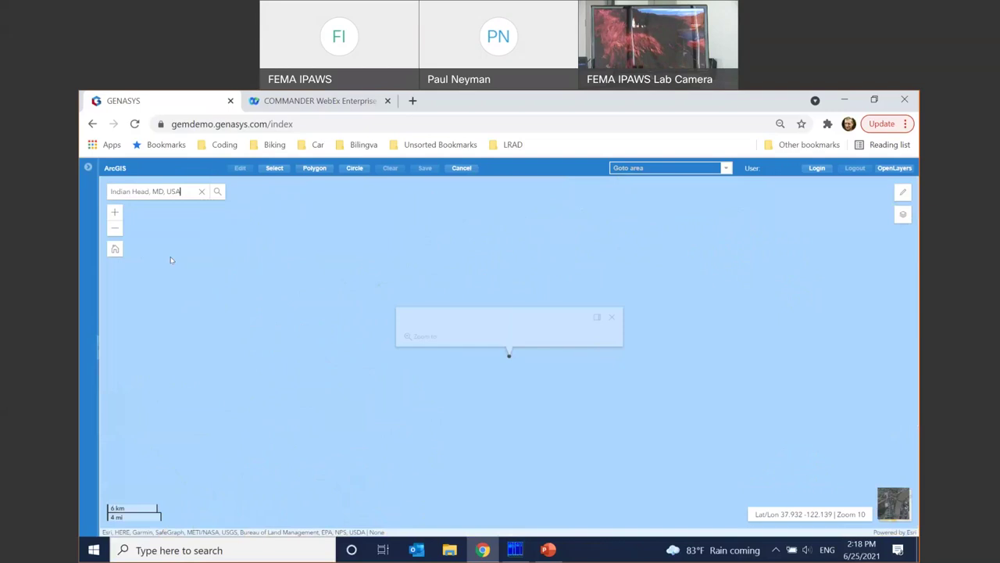
pyautogui.click(611, 305)
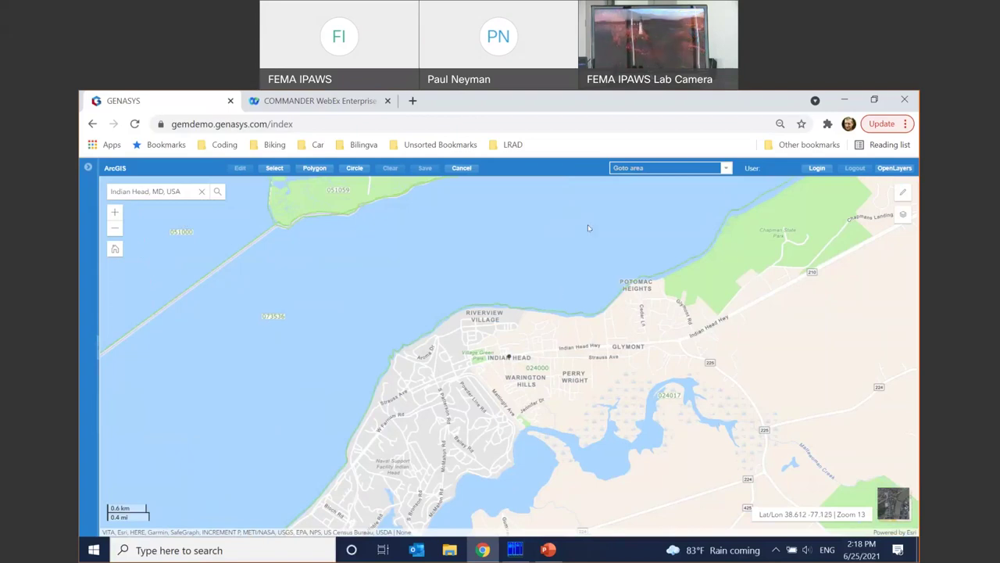
# - Draw a five-corner polygon around Indian Head and save it as the alert area
pyautogui.click(314, 167)
pyautogui.click(536, 320)
pyautogui.click(447, 439)
pyautogui.click(578, 502)
pyautogui.click(698, 480)
pyautogui.click(742, 386)
pyautogui.doubleClick(674, 317)
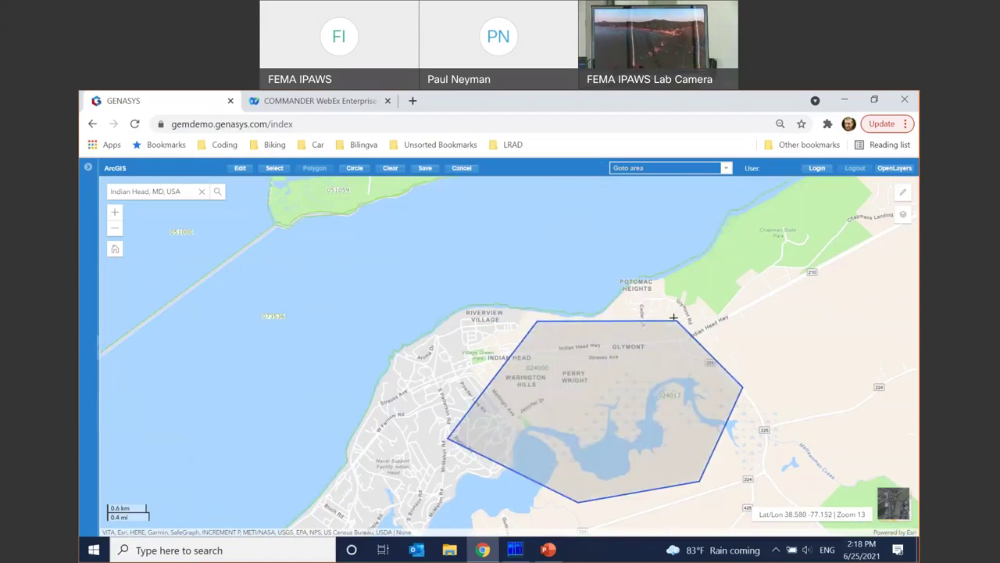
pyautogui.click(426, 169)
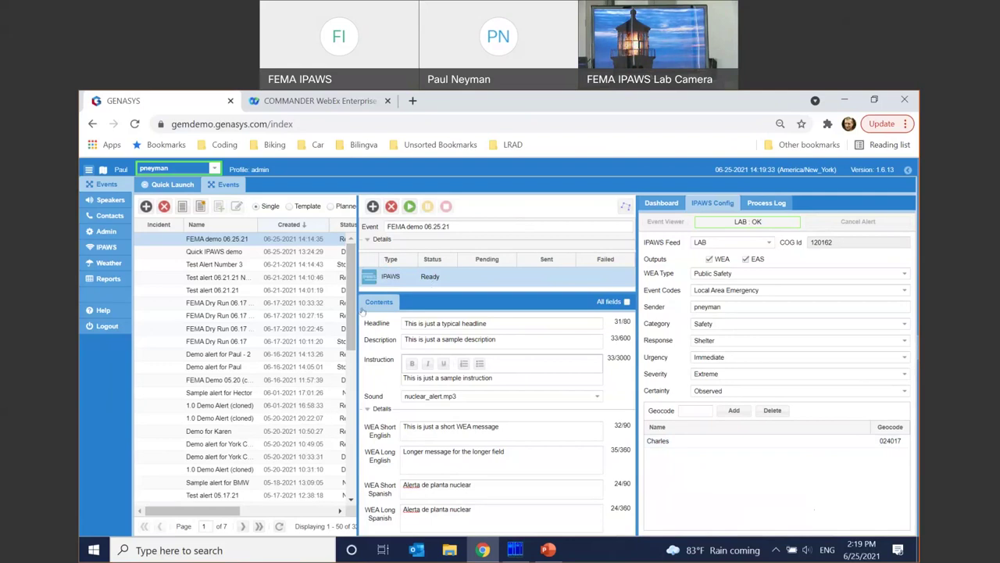
# - Launch the FEMA demo 06.25.21 alert and confirm the Event Launch prompt
pyautogui.click(410, 207)
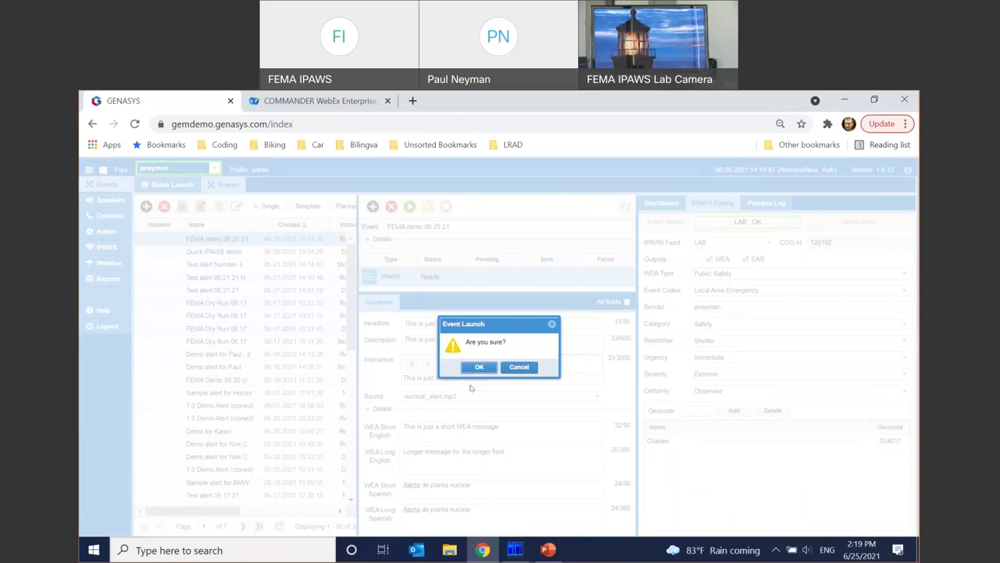
pyautogui.click(479, 366)
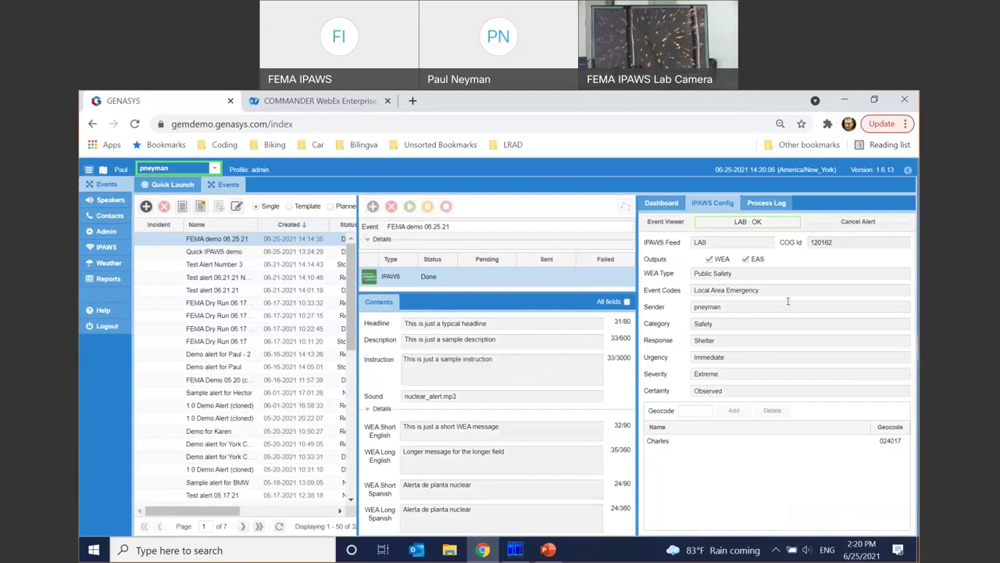
# - Open the sent message in the FEMA Event Viewer, review its WEA, EAS and feed previews, then close it
pyautogui.click(665, 222)
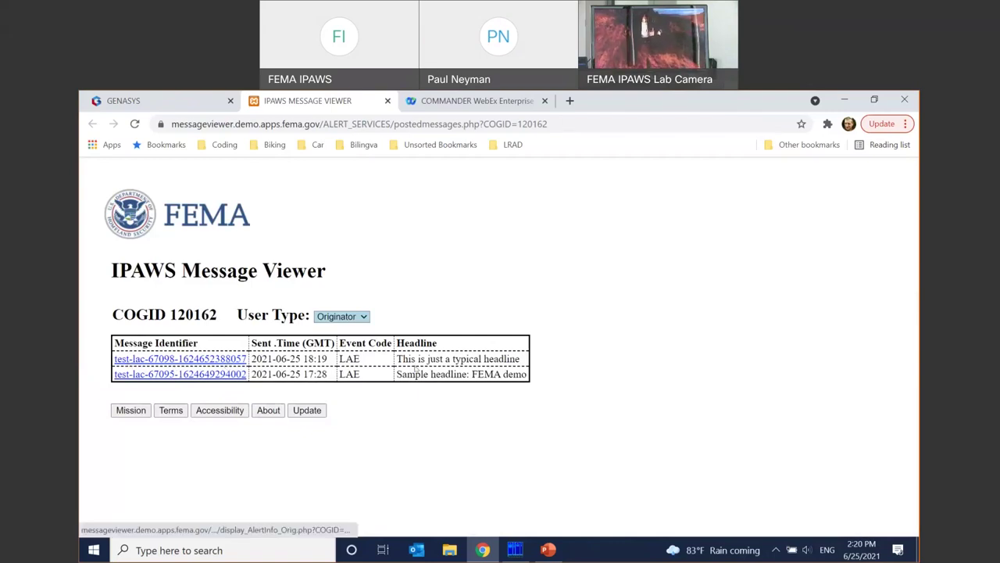
pyautogui.click(134, 359)
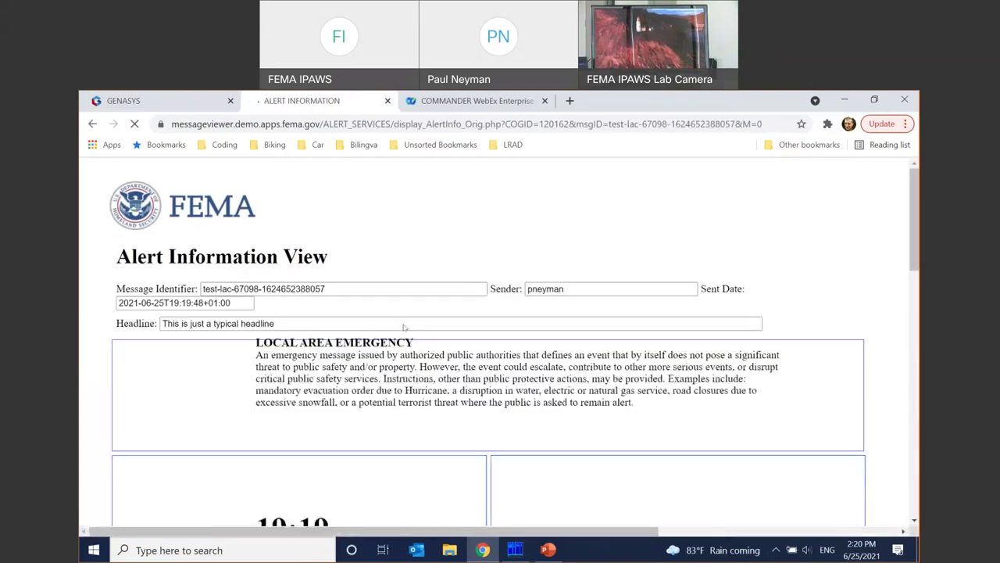
pyautogui.scroll(-3, 441, 382)
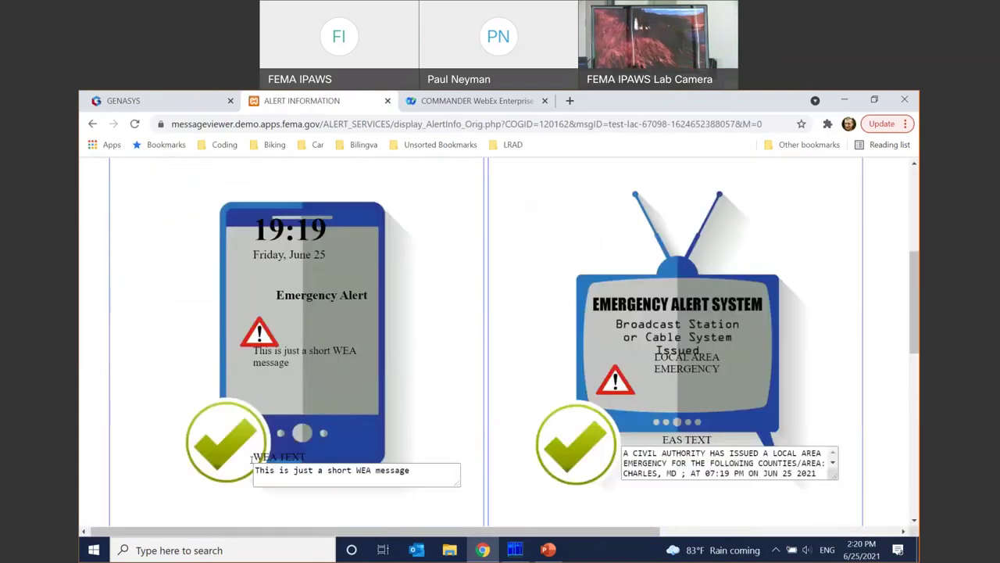
pyautogui.scroll(-2, 544, 403)
pyautogui.scroll(-1, 495, 454)
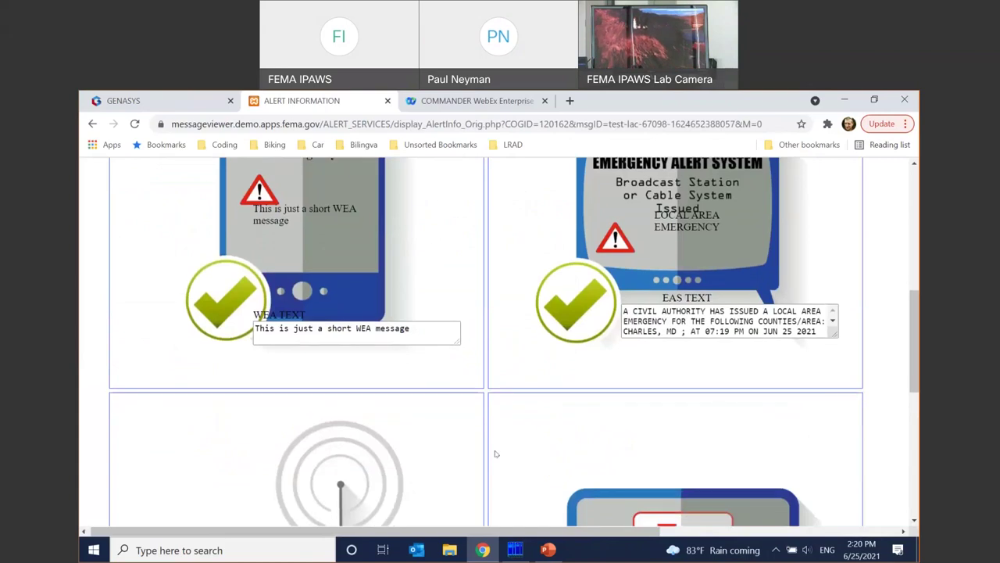
pyautogui.scroll(-4, 495, 453)
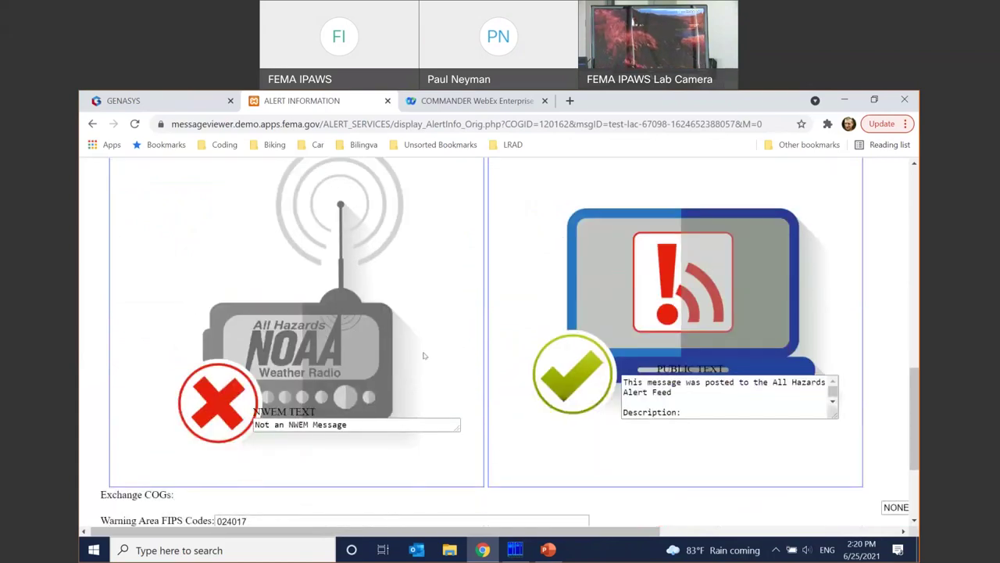
pyautogui.scroll(8, 449, 340)
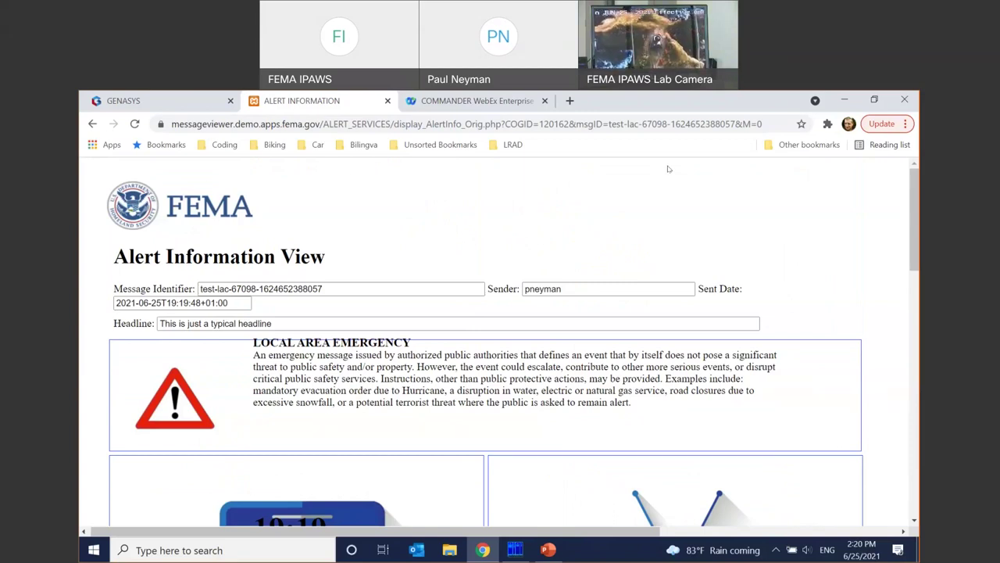
pyautogui.hotkey('ctrl', 'w')
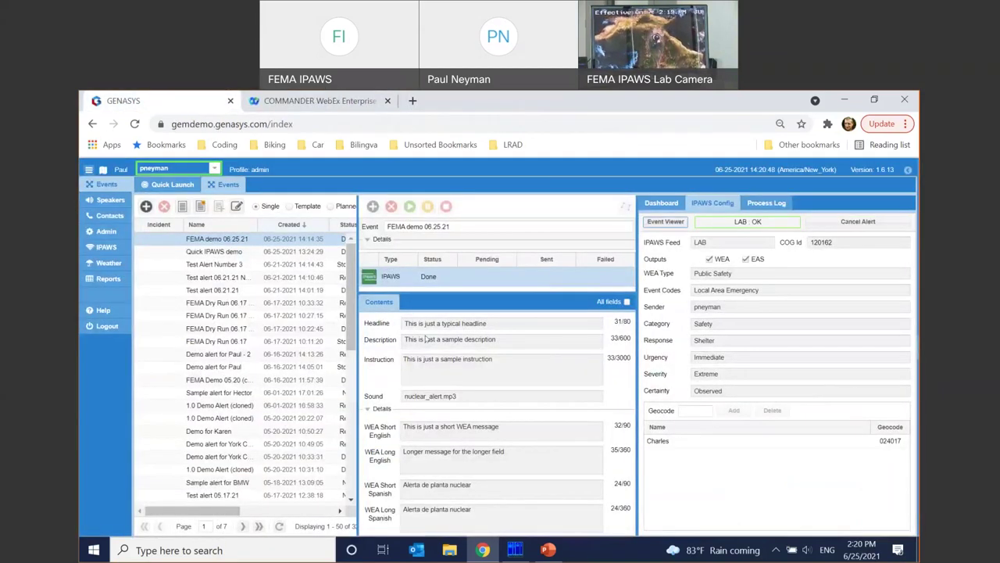
# - Open the IPAWS Log, refresh it, and view the first Flood Warning entry's details
pyautogui.click(104, 248)
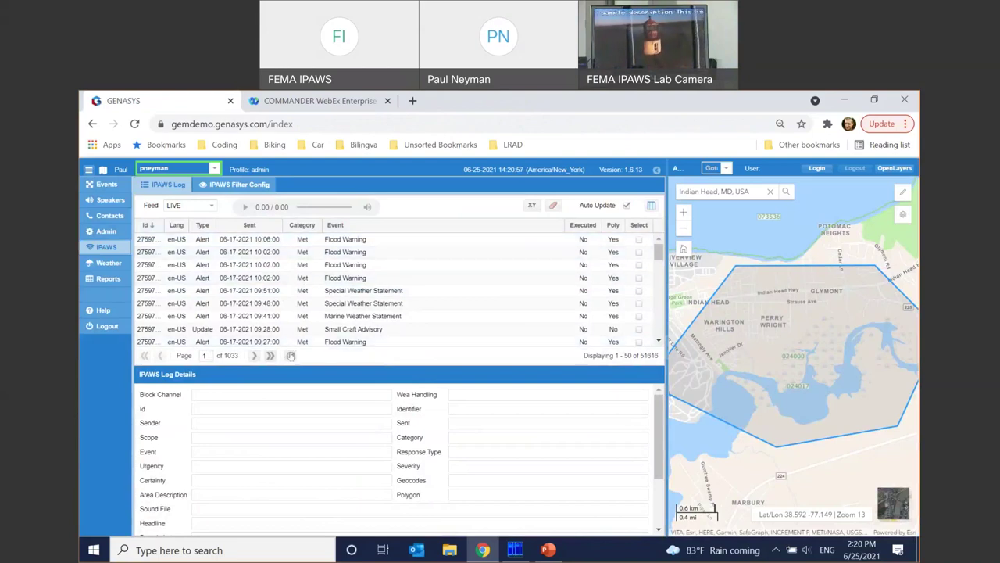
pyautogui.click(290, 355)
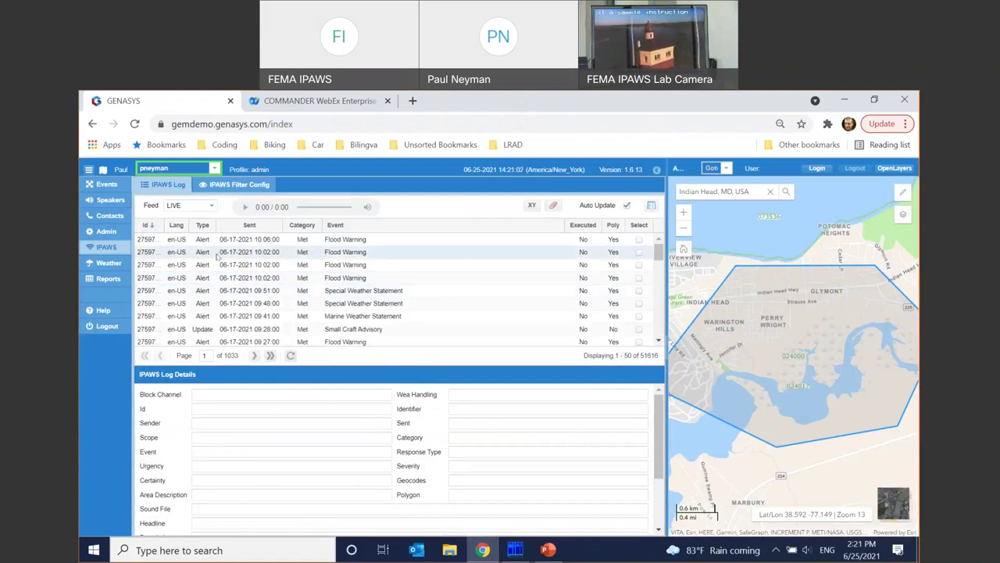
pyautogui.click(266, 246)
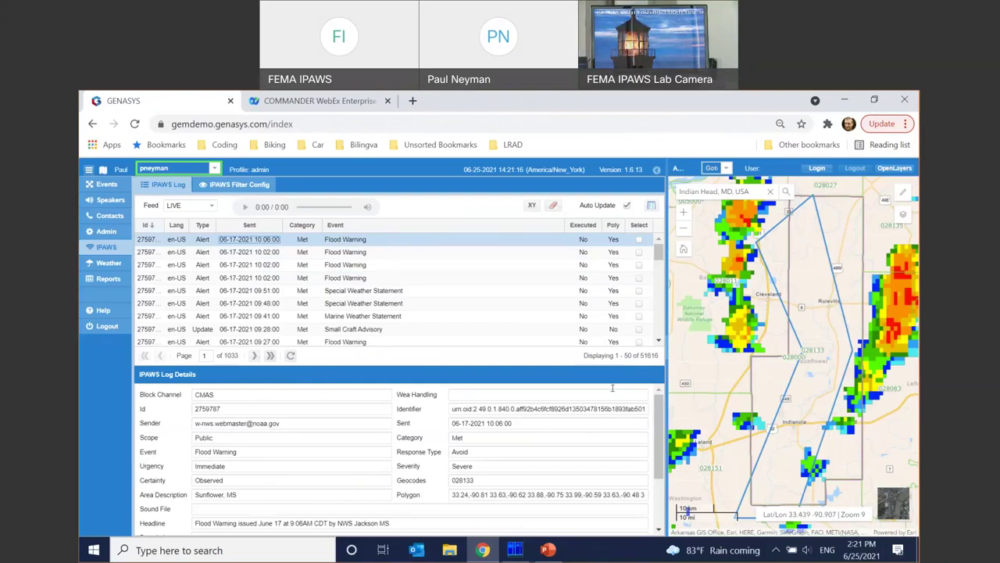
pyautogui.scroll(-1, 309, 496)
pyautogui.scroll(1, 325, 461)
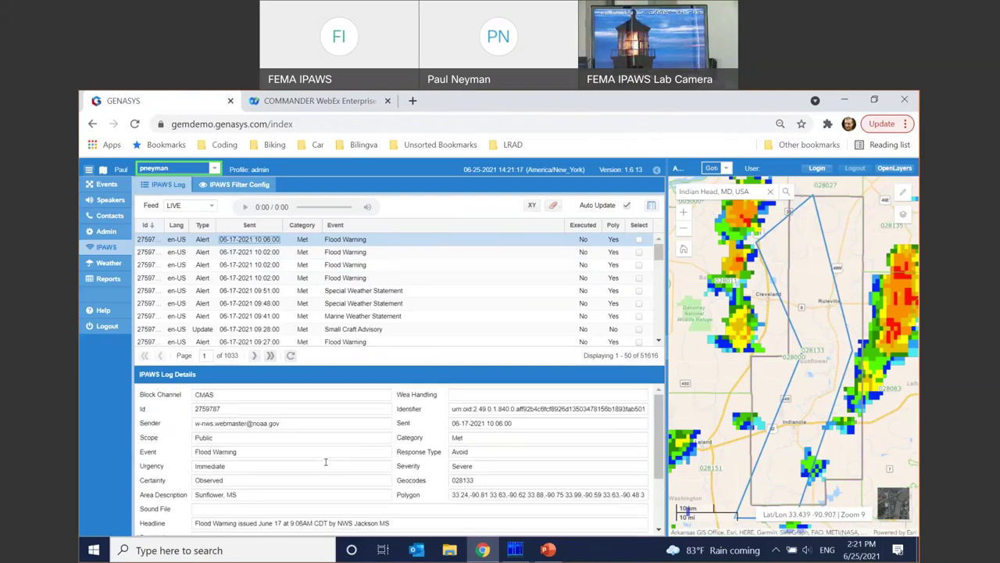
pyautogui.scroll(-1, 355, 449)
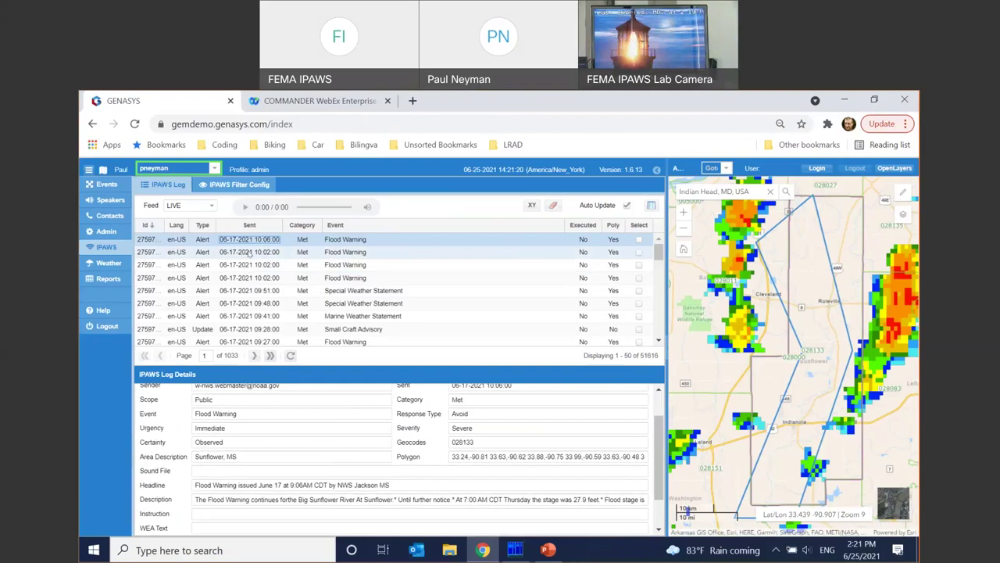
# - Filter the log to the Safety category and view the Child Abduction Emergency alert's details
pyautogui.click(317, 225)
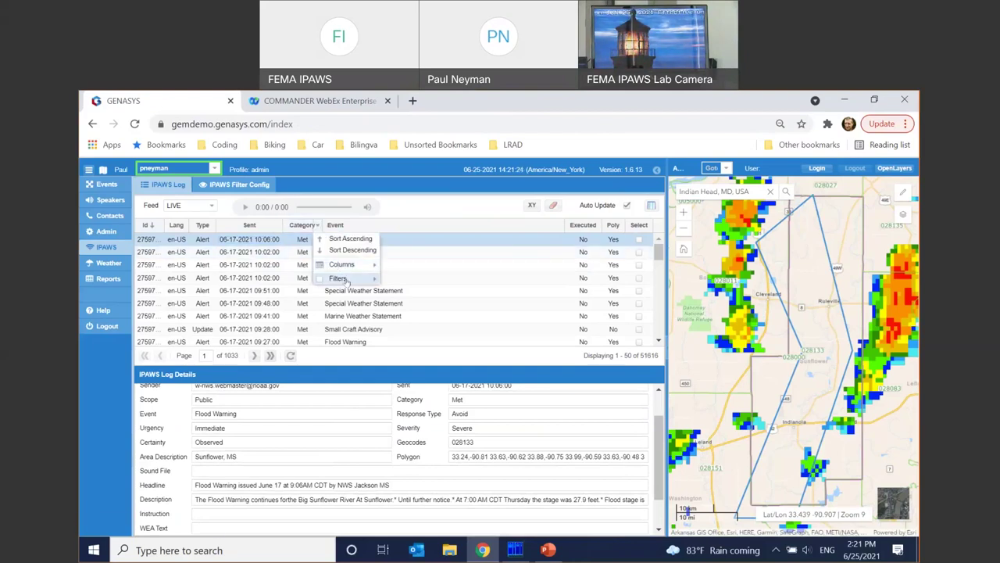
pyautogui.moveTo(344, 278)
pyautogui.write('safe')
pyautogui.press('Return')
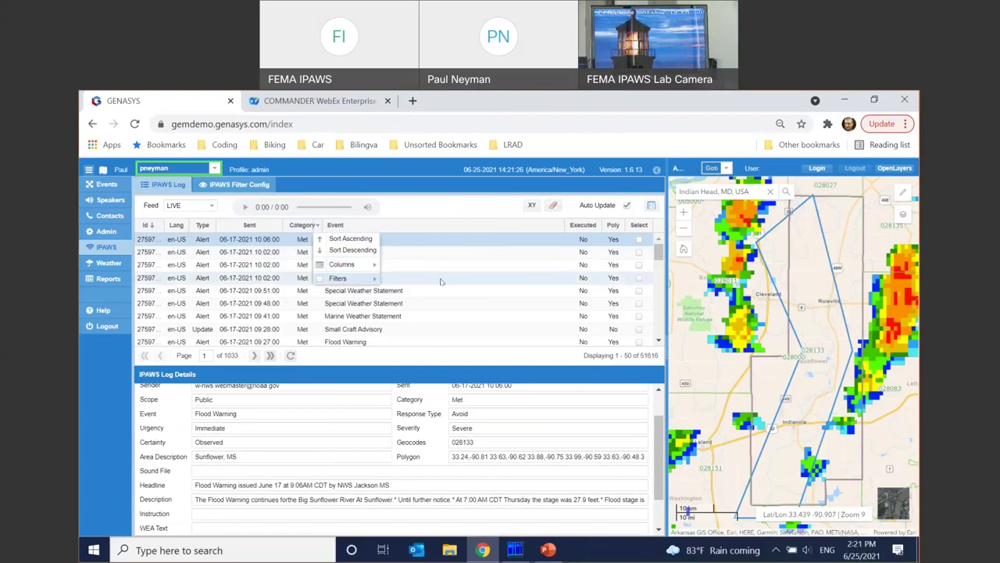
pyautogui.click(450, 212)
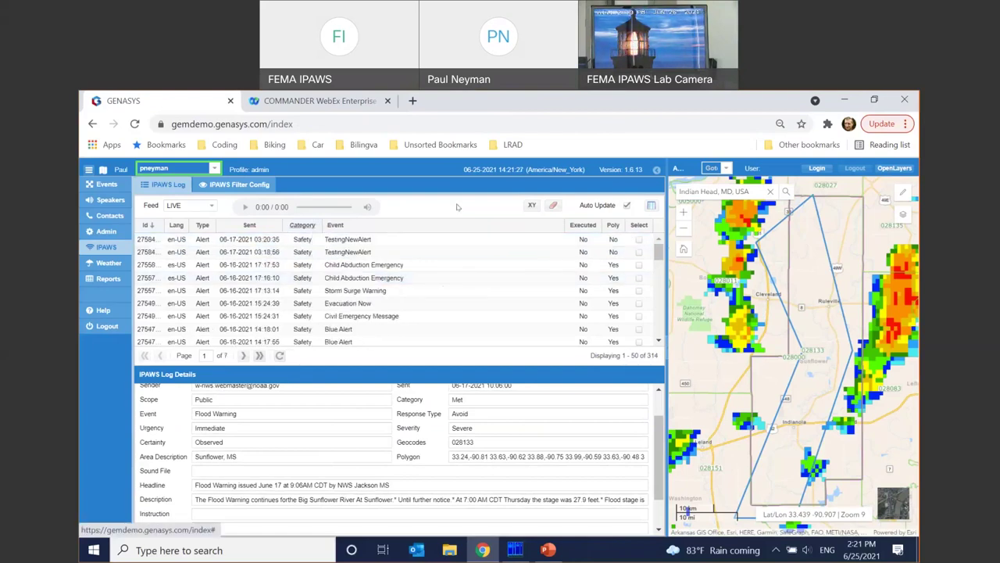
pyautogui.click(385, 265)
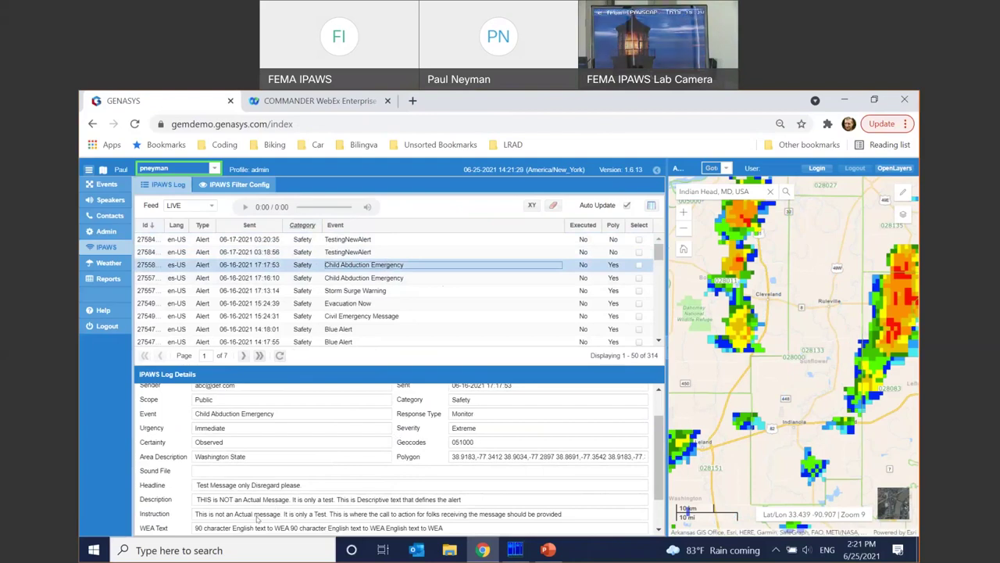
pyautogui.scroll(-1, 303, 515)
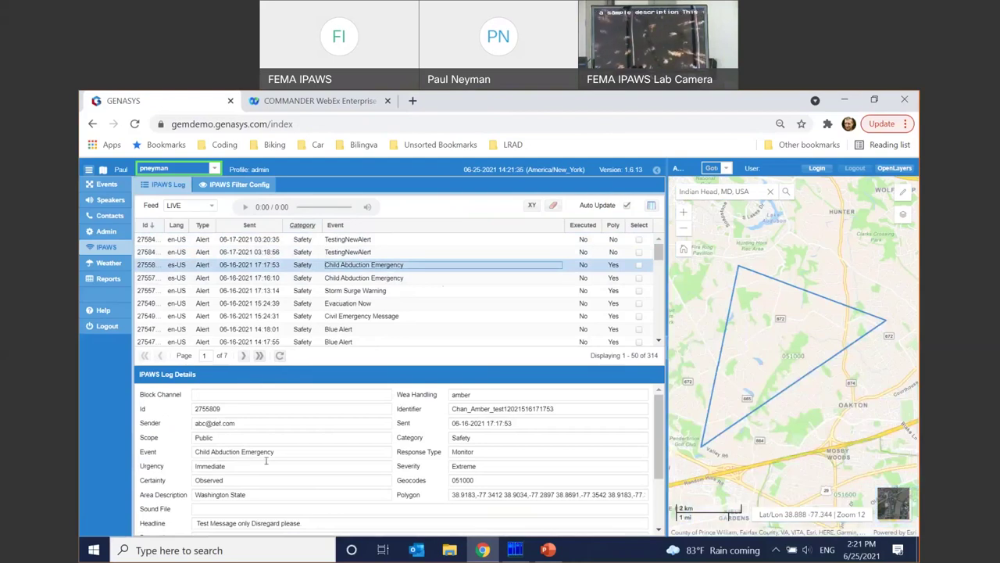
pyautogui.scroll(-2, 300, 452)
pyautogui.scroll(2, 301, 451)
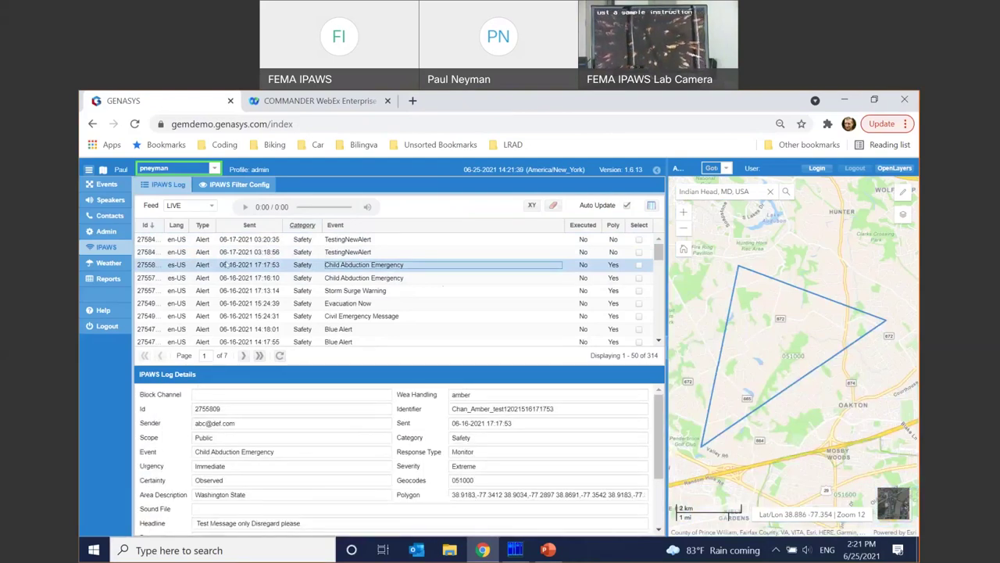
# - Switch the log to the LAB feed and add the Sender column
pyautogui.click(207, 206)
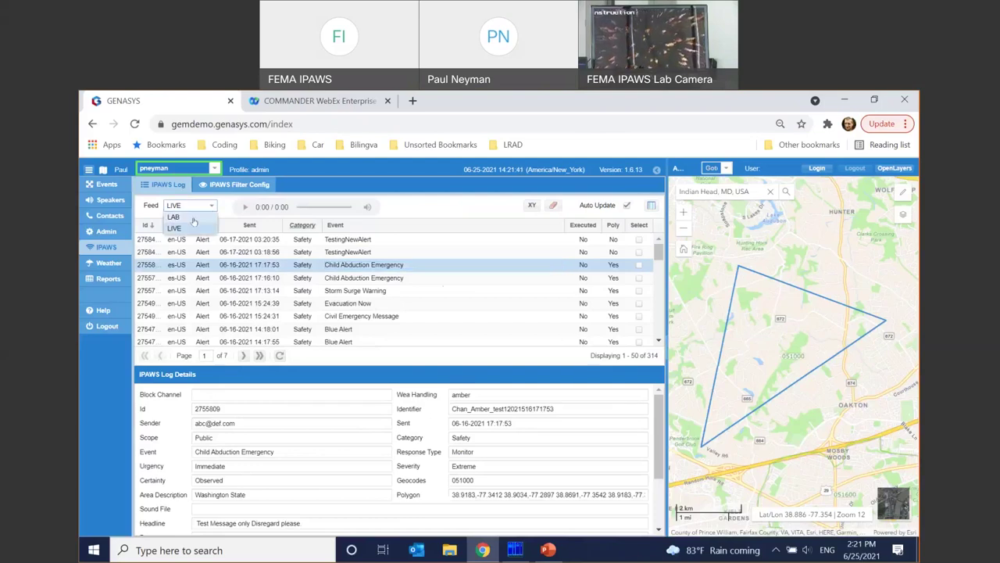
pyautogui.click(196, 220)
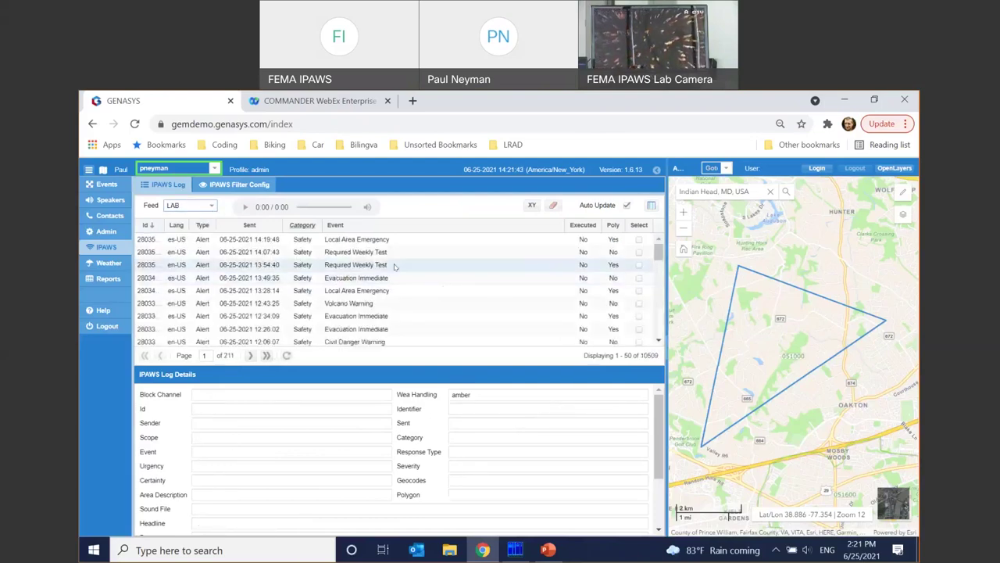
pyautogui.click(277, 227)
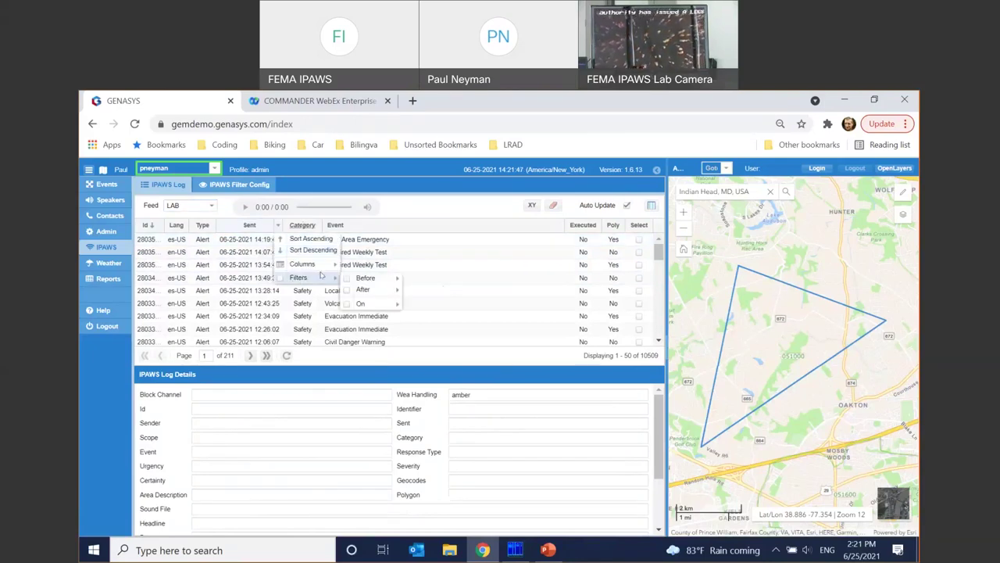
pyautogui.moveTo(314, 267)
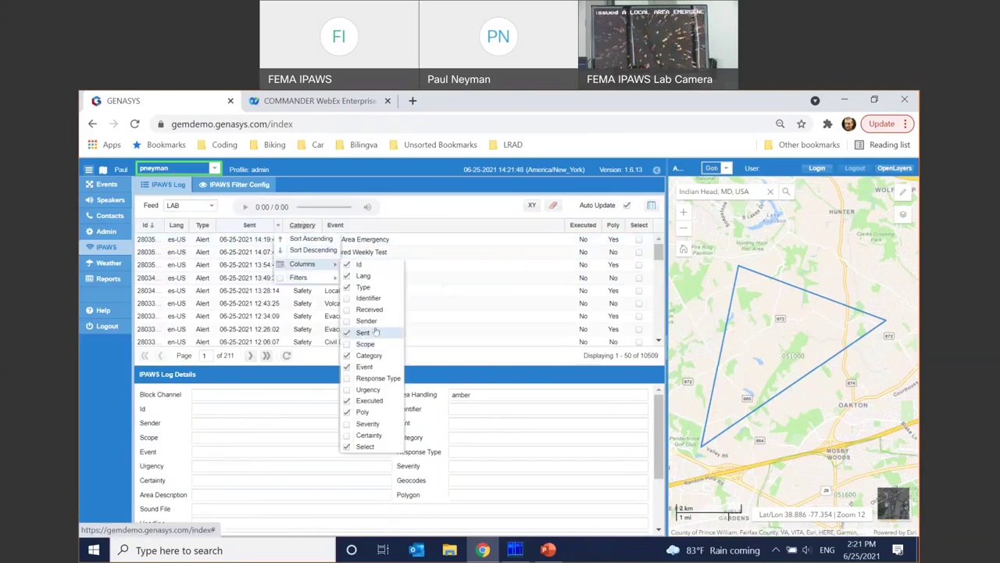
pyautogui.click(367, 322)
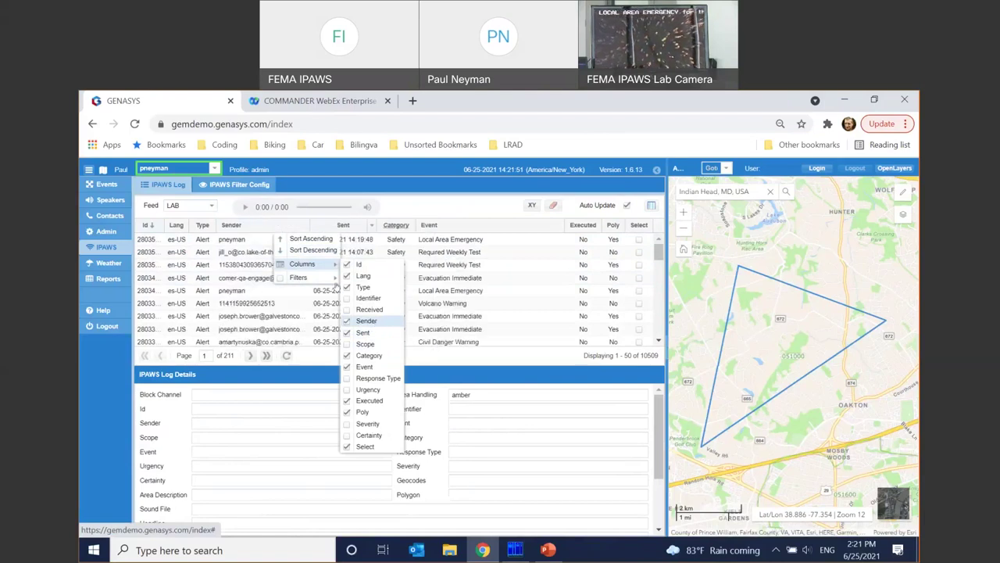
# - Clear the Safety category filter and view the Local Area Emergency alert's details
pyautogui.click(409, 225)
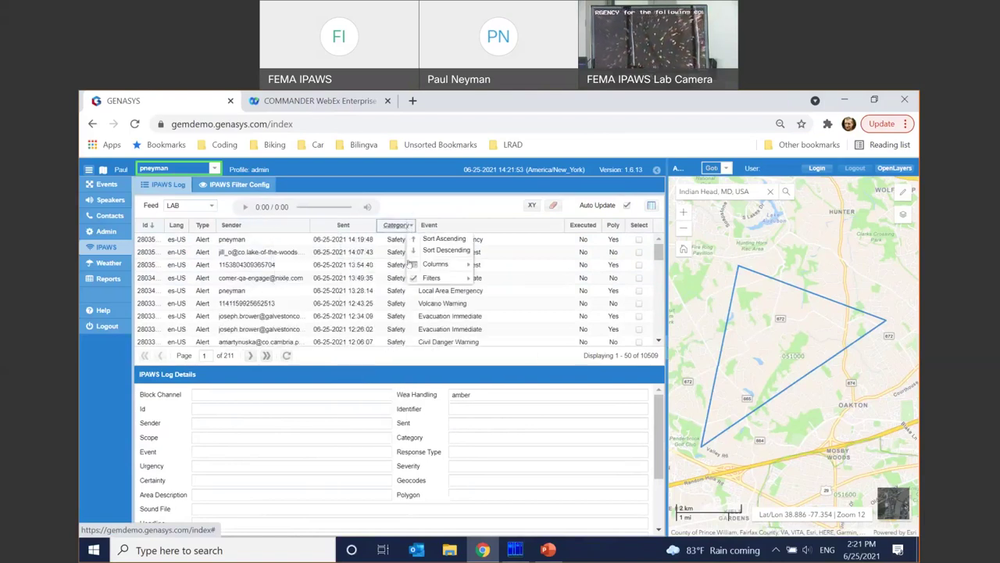
pyautogui.click(413, 277)
pyautogui.click(263, 251)
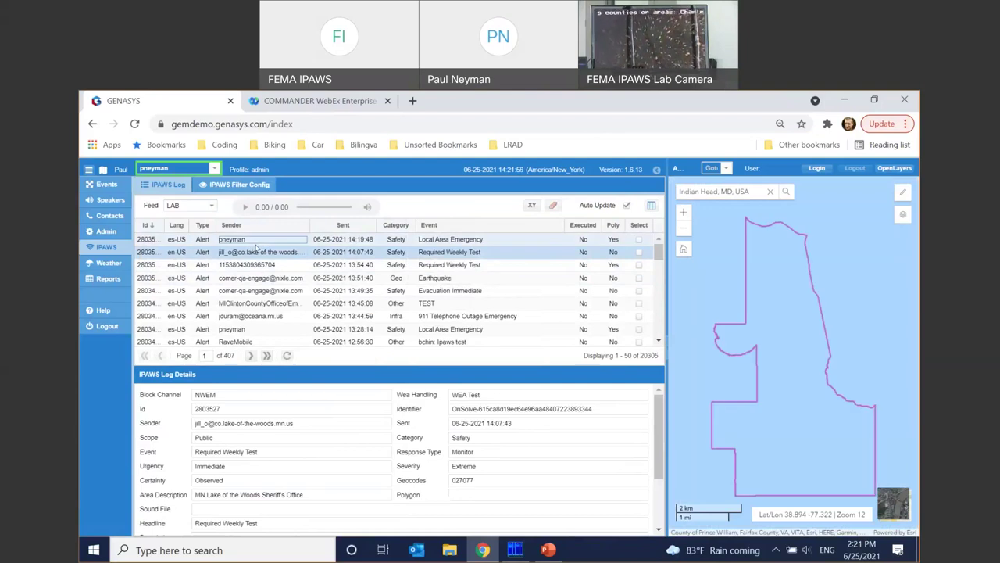
pyautogui.click(262, 239)
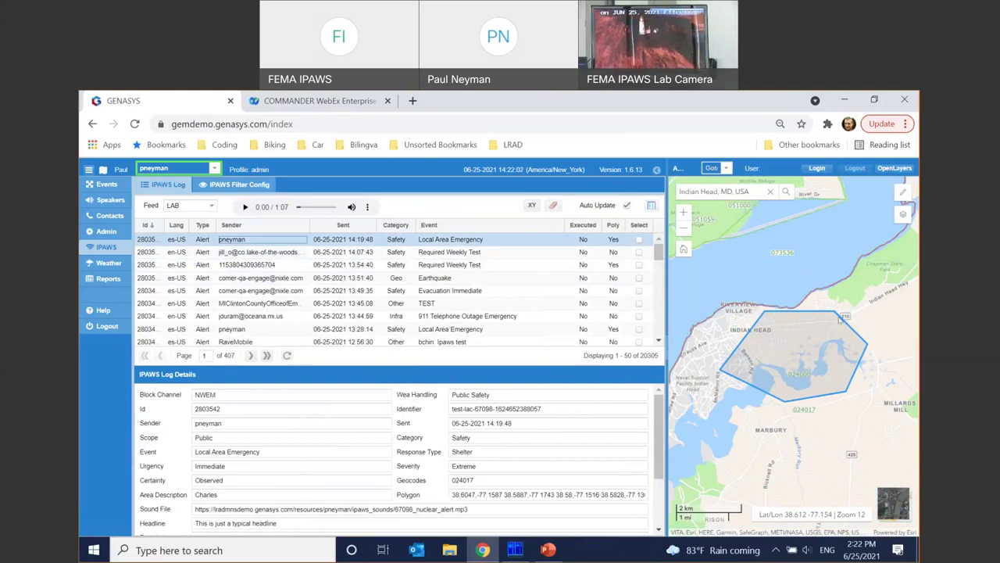
pyautogui.scroll(-3, 362, 474)
pyautogui.scroll(3, 361, 474)
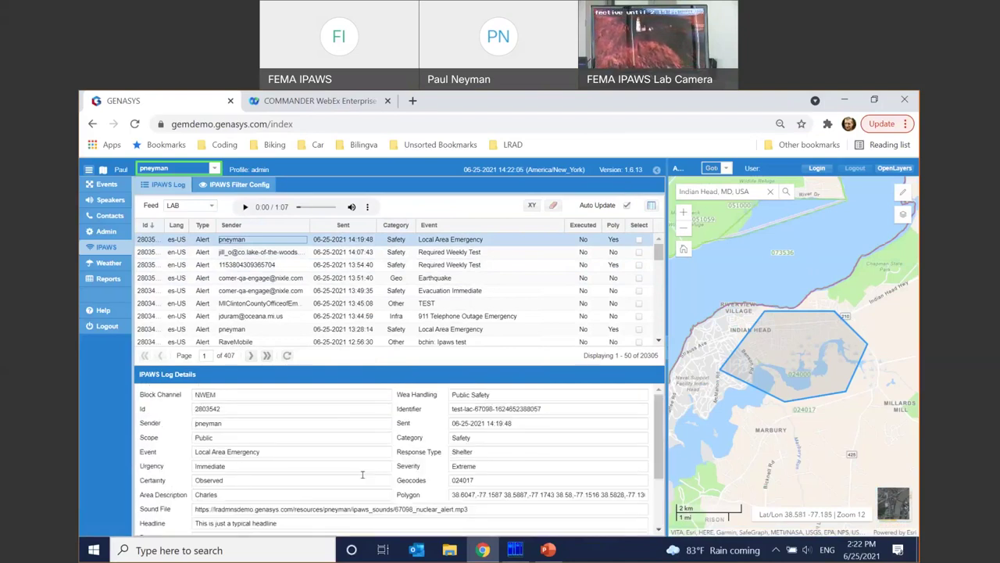
# - Send FEMA a cancel for the FEMA demo 06.25.21 event's IPAWS alert and acknowledge the confirmation
pyautogui.click(107, 184)
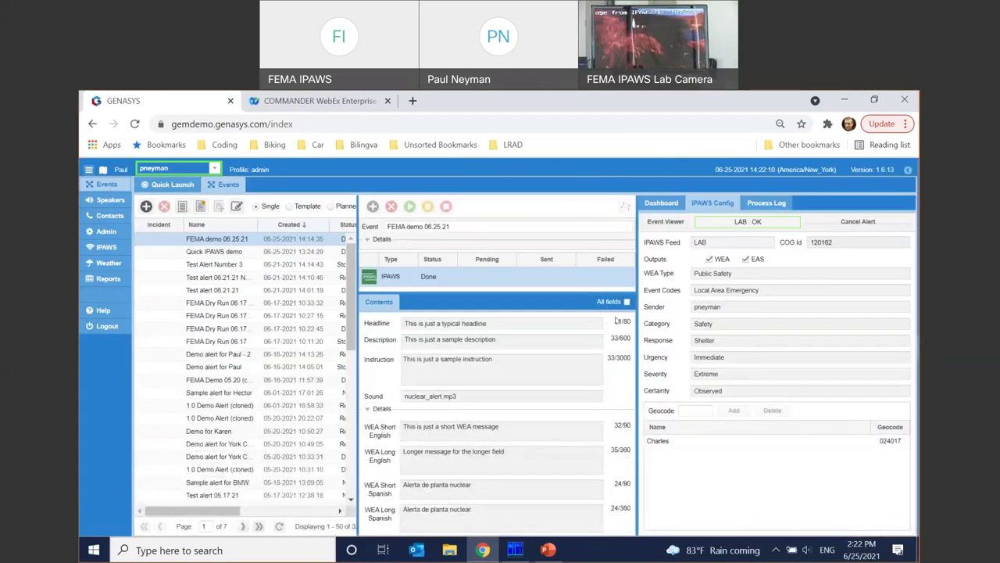
pyautogui.click(862, 224)
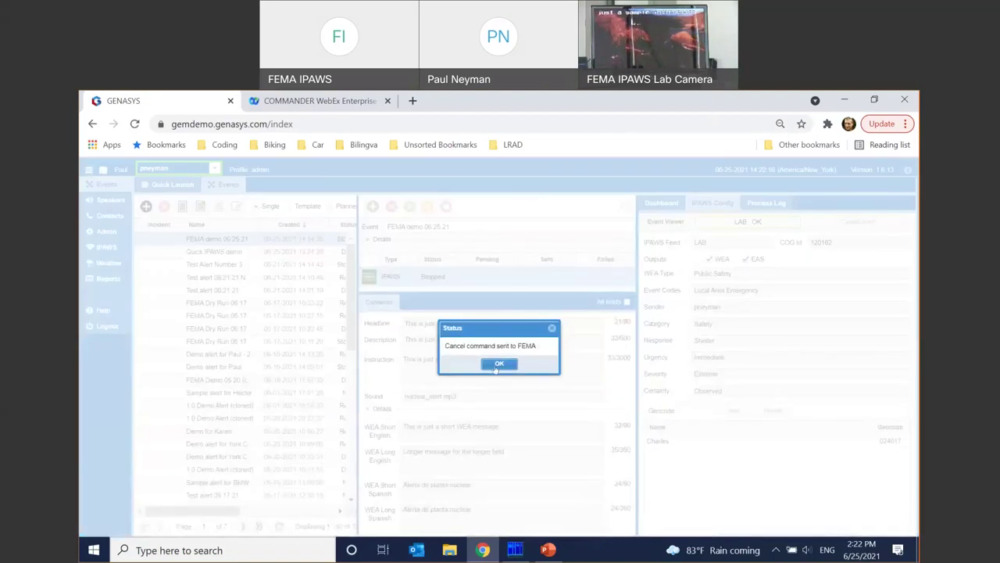
pyautogui.click(497, 368)
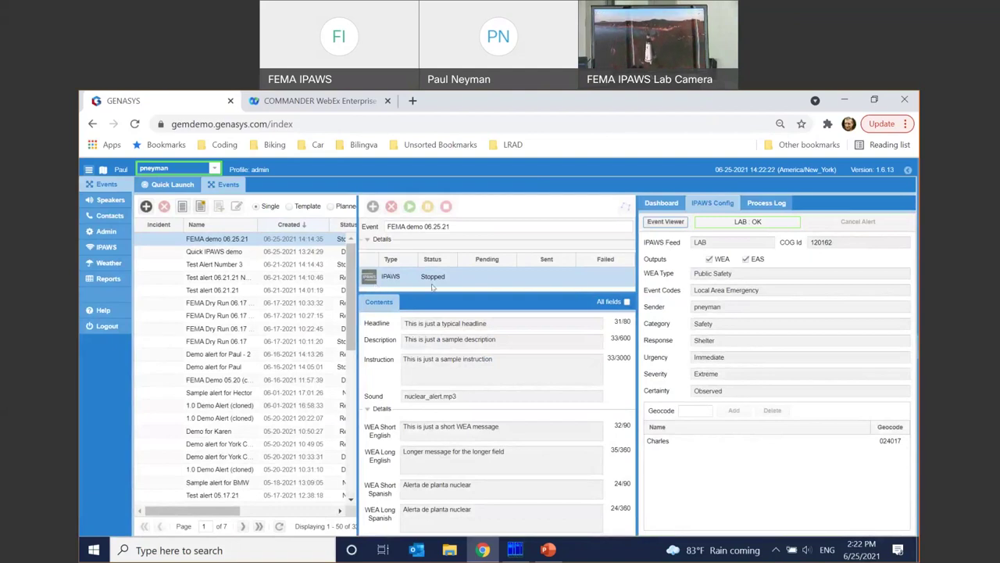
# - Refresh the IPAWS Log and view the new Cancel entry sent at 14:22:13
pyautogui.click(98, 246)
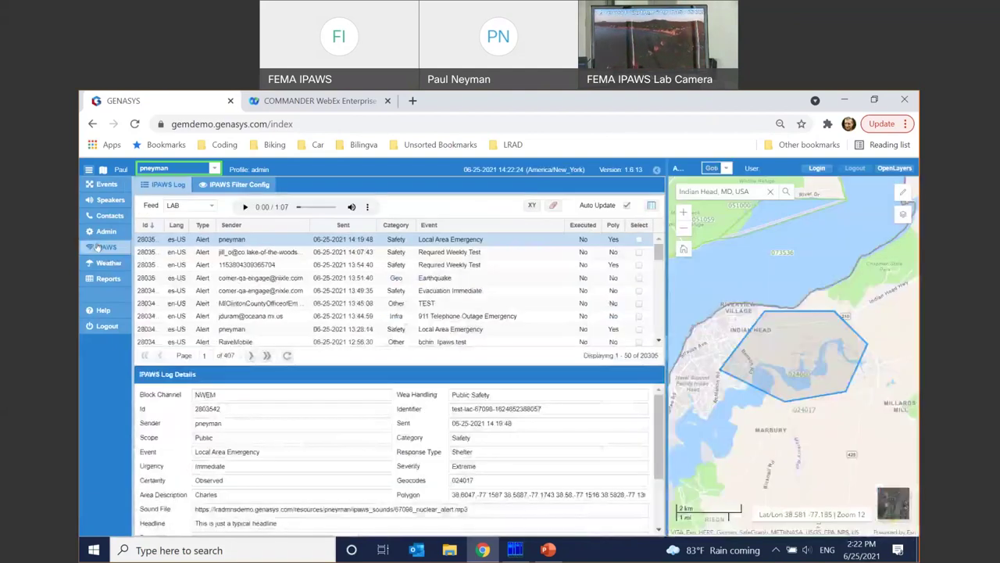
pyautogui.click(286, 356)
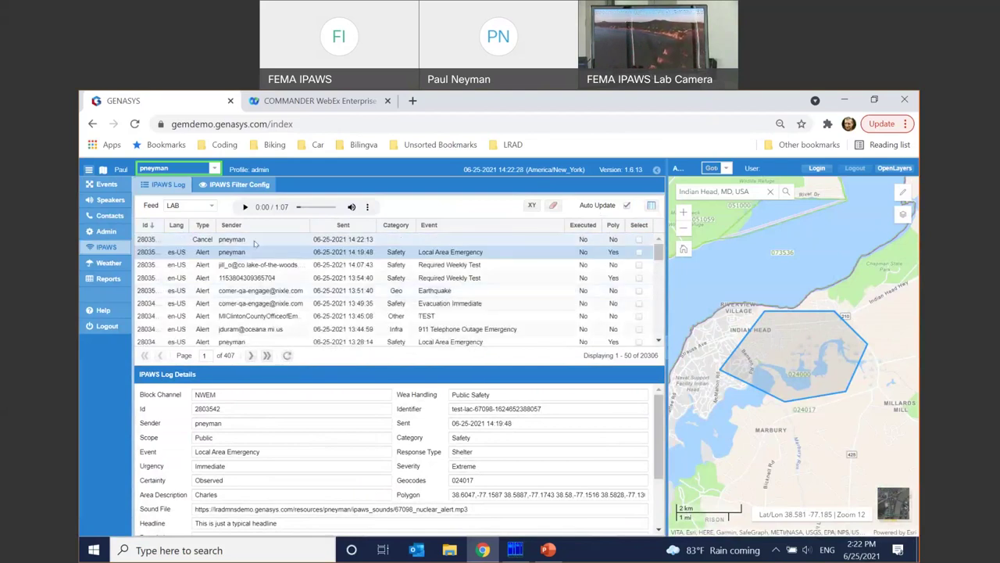
pyautogui.click(255, 244)
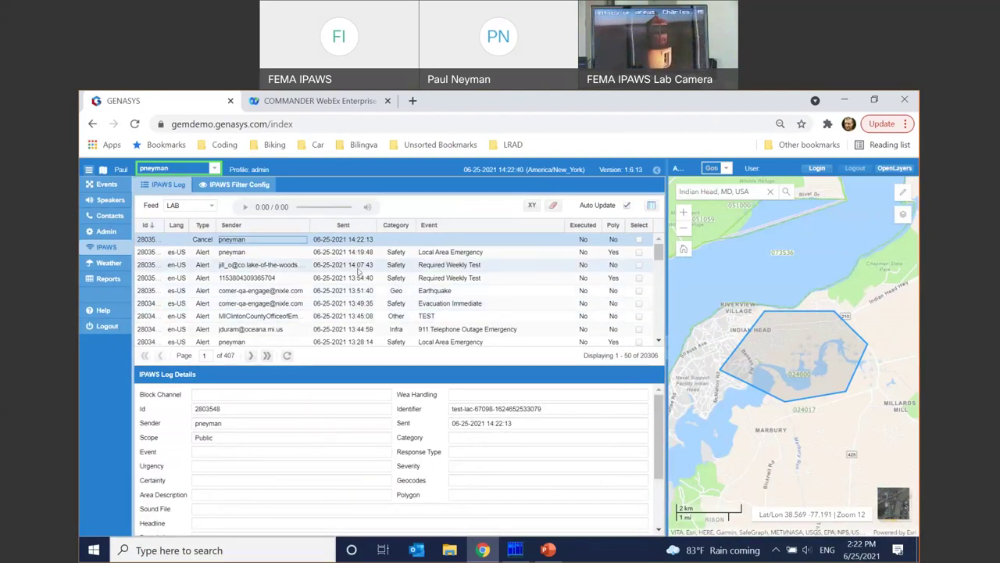
# - Reopen the Local Area Emergency alert and play its nuclear_alert.mp3 sound for about four seconds
pyautogui.click(271, 278)
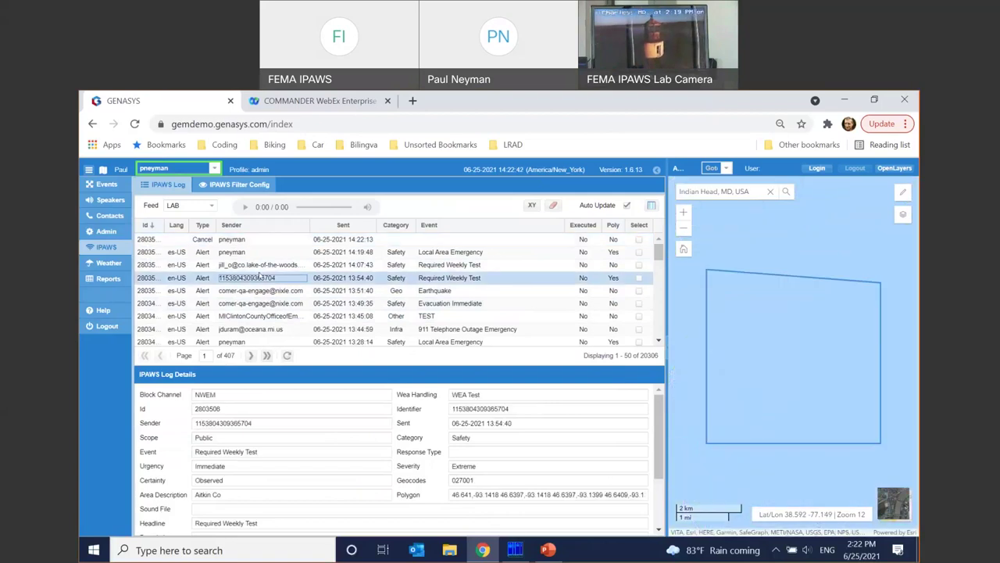
pyautogui.click(262, 256)
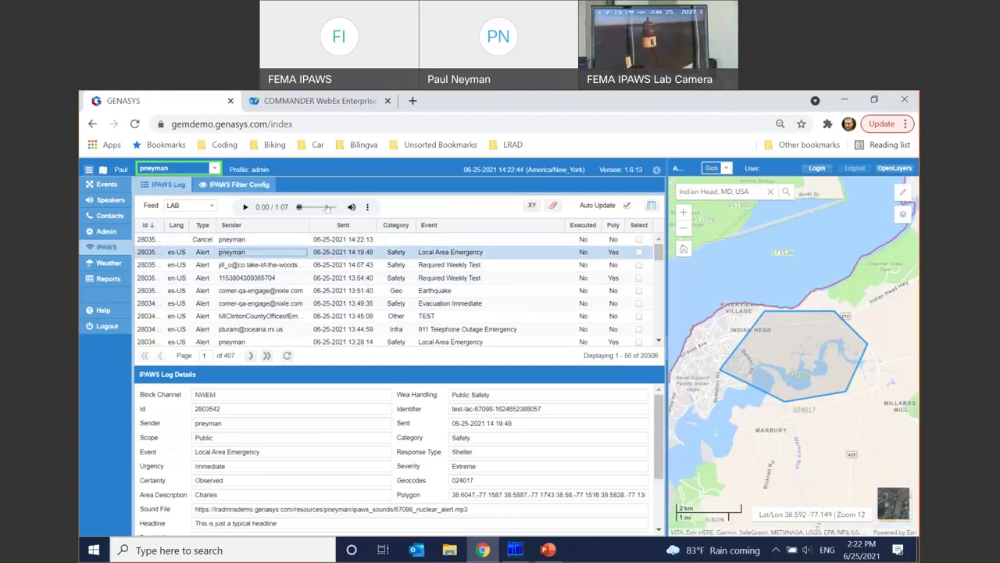
pyautogui.click(245, 207)
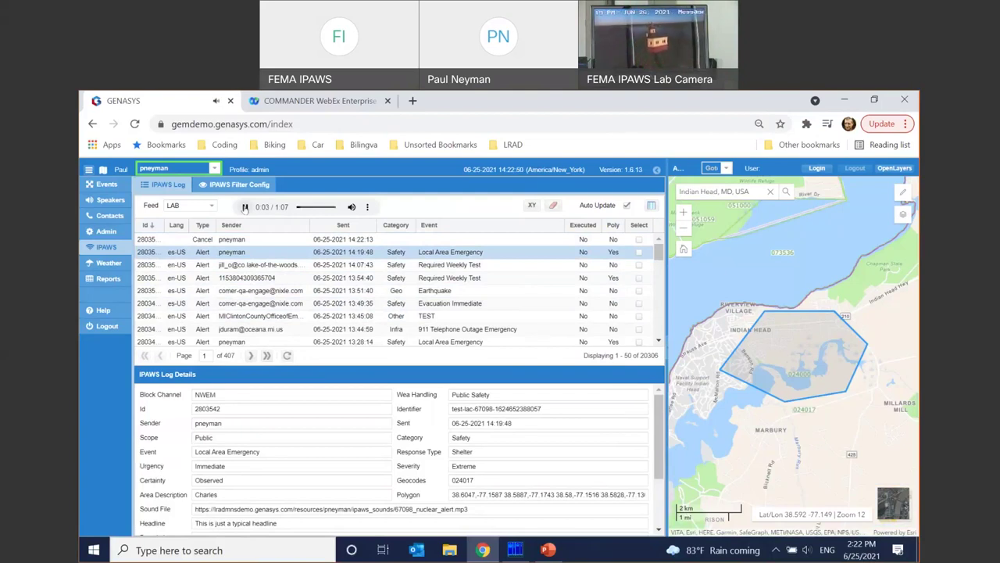
pyautogui.click(244, 207)
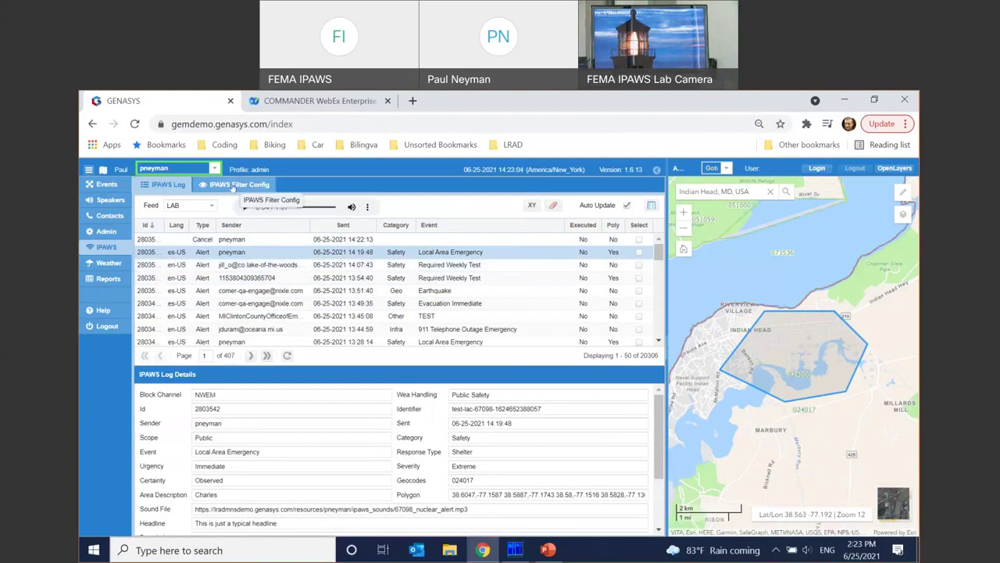
# - Open the 'IPAWS watch for bad weather' filter rule for editing
pyautogui.click(232, 186)
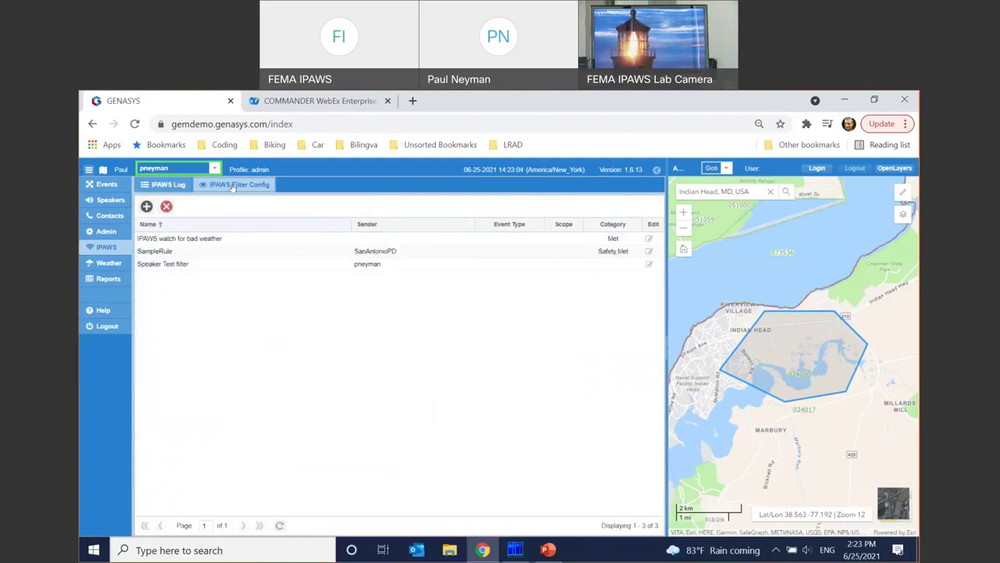
pyautogui.click(257, 237)
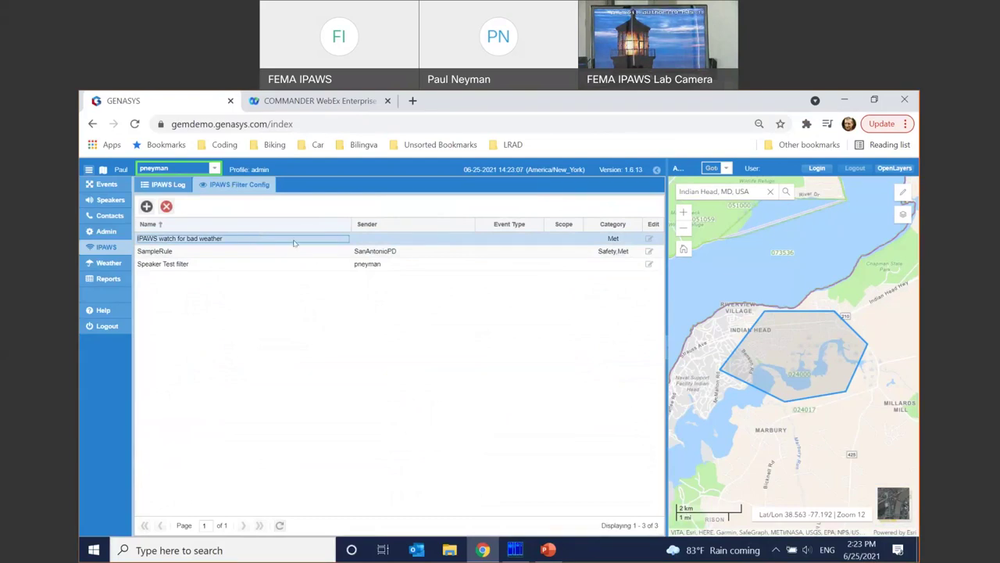
pyautogui.click(650, 241)
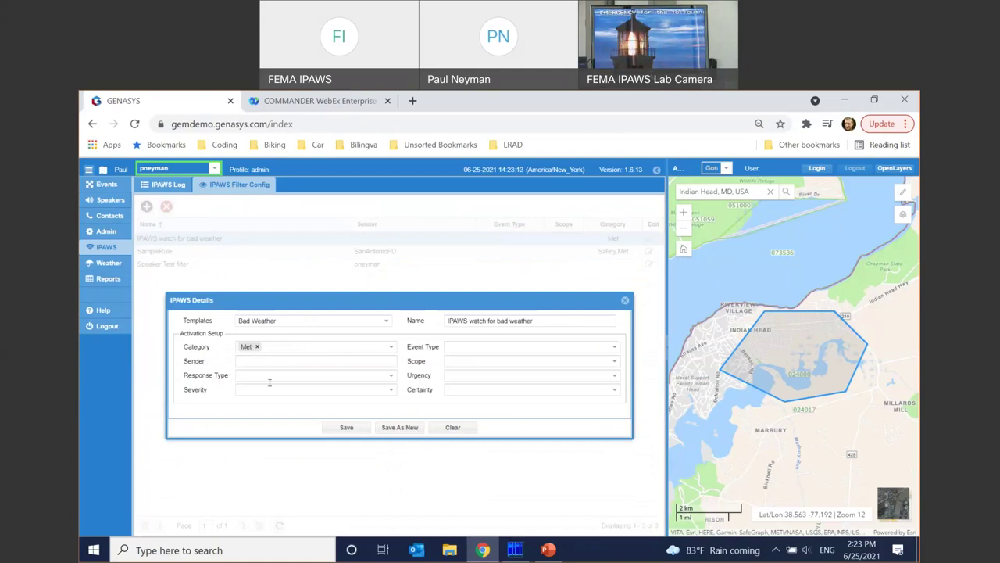
# - Replace the Met category with Safety and Security and enter sender 'SanBernardino County EM'
pyautogui.click(387, 351)
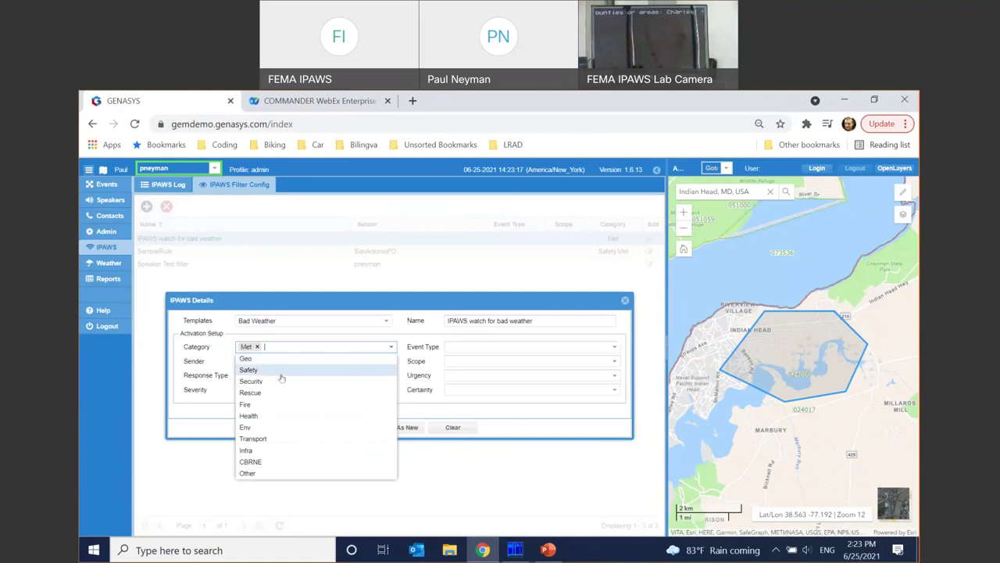
pyautogui.click(256, 346)
pyautogui.click(262, 381)
pyautogui.click(264, 382)
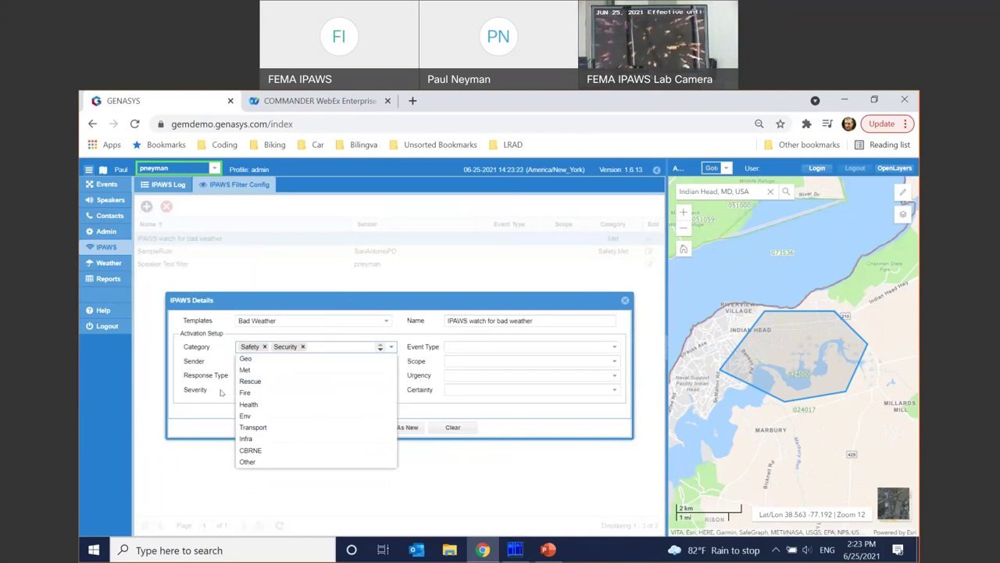
pyautogui.click(212, 429)
pyautogui.click(269, 360)
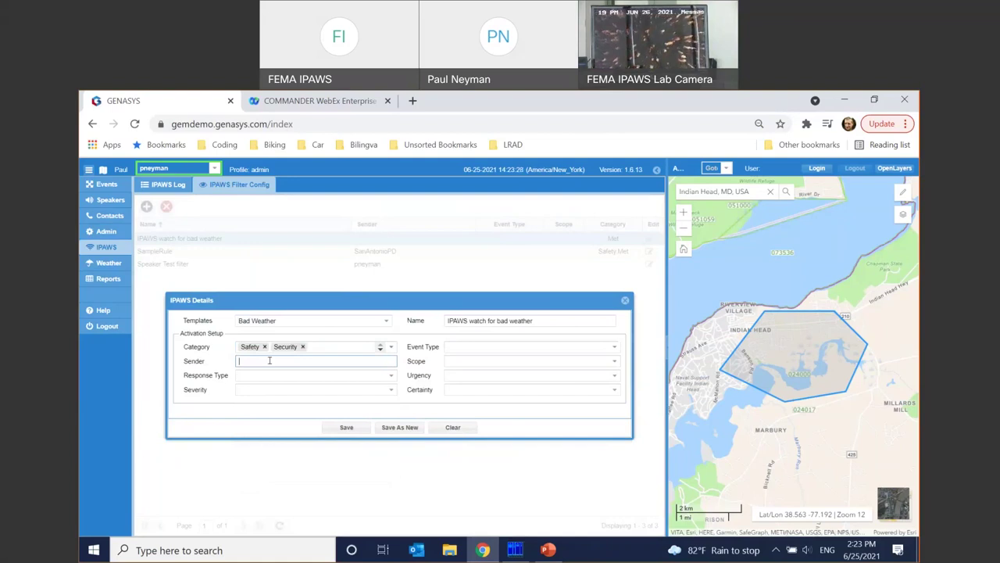
pyautogui.write('SanBernardin')
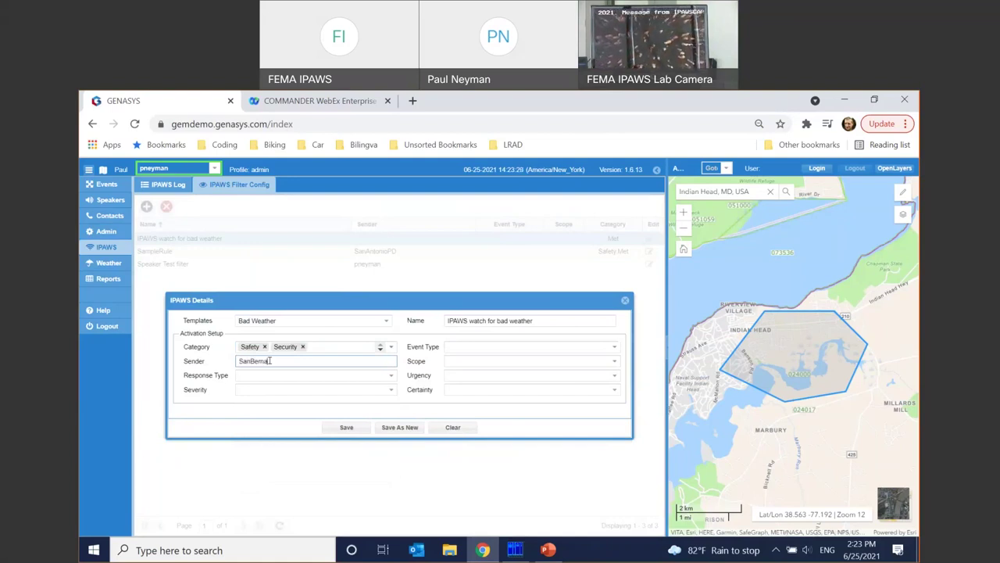
pyautogui.write('o County E')
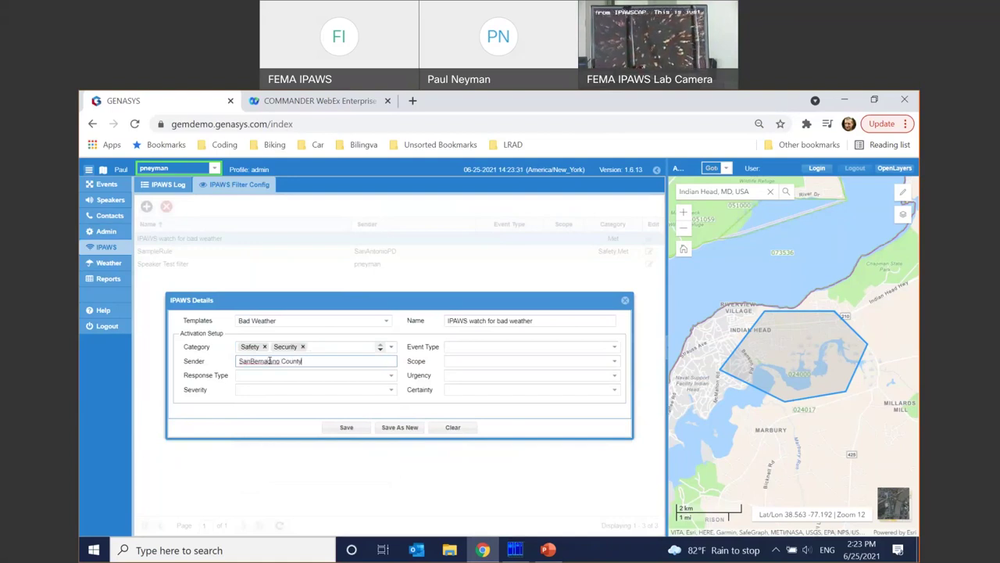
pyautogui.write('M')
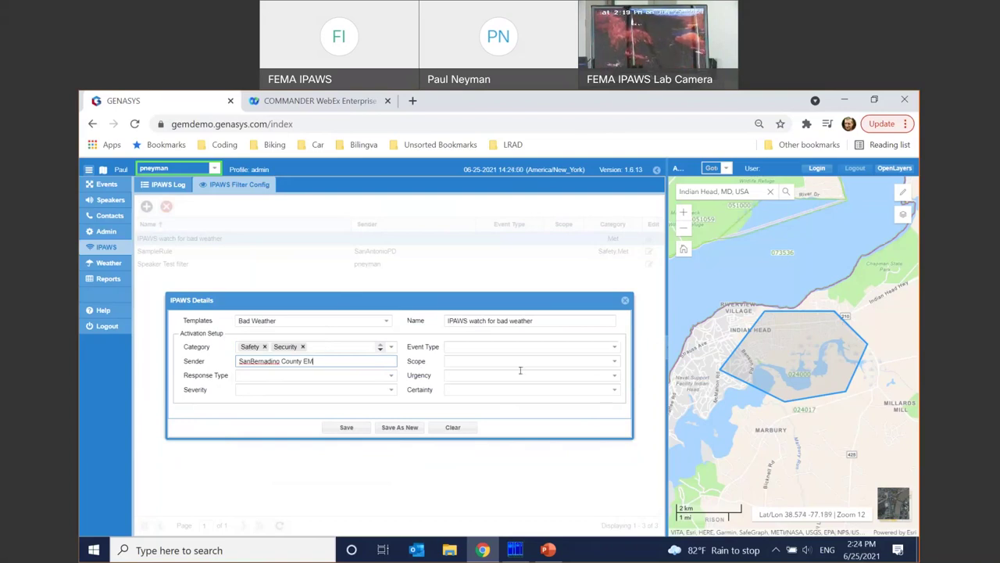
# - Review the Templates list, keep Bad Weather, and close the IPAWS rule details dialog
pyautogui.click(383, 324)
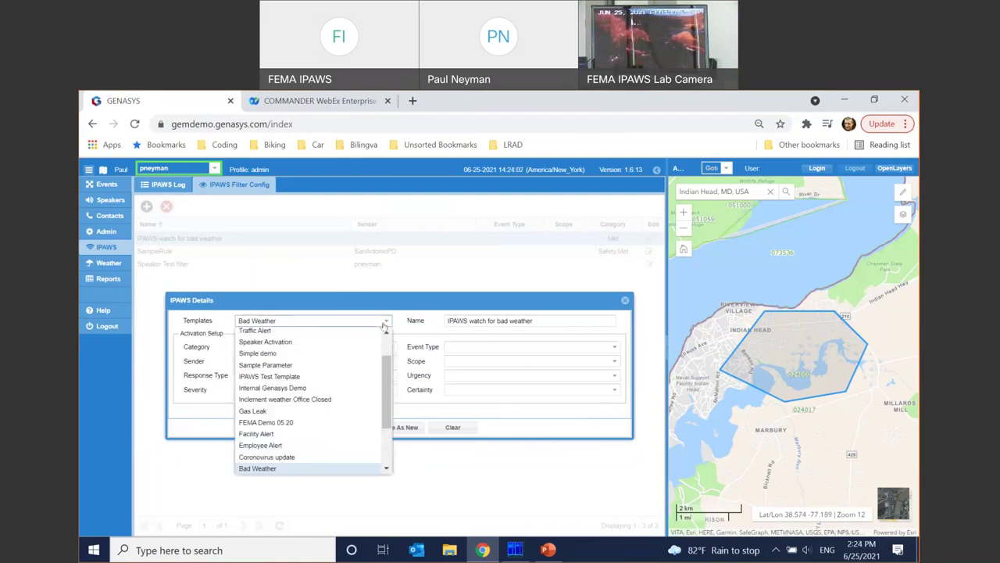
pyautogui.scroll(1, 346, 374)
pyautogui.scroll(-2, 345, 371)
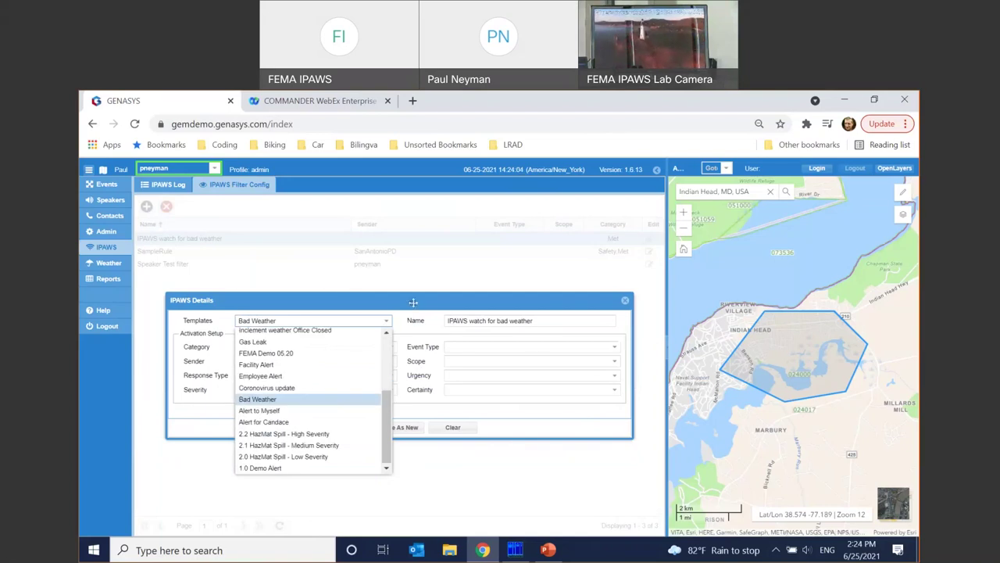
pyautogui.click(430, 325)
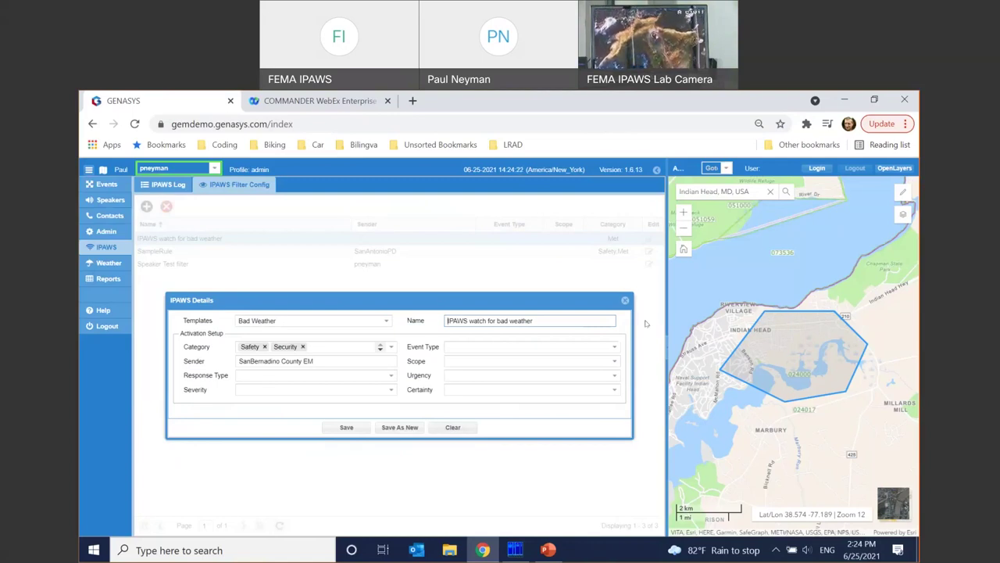
pyautogui.click(625, 301)
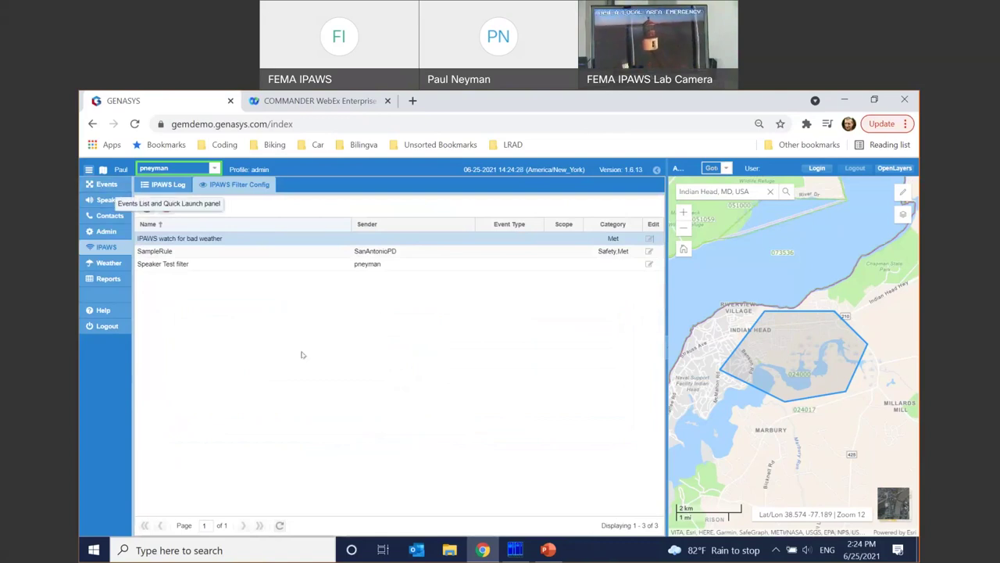
# - Return to Events to see the stopped FEMA demo 06.25.21 alert's IPAWS settings
pyautogui.click(105, 186)
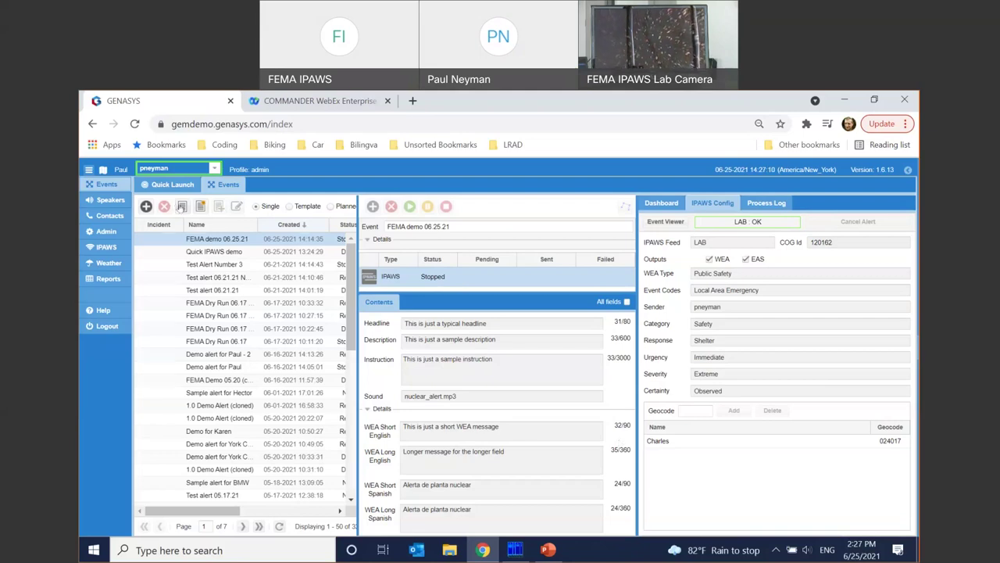
# - Clone the FEMA demo 06.25.21 alert, add an SMS channel, and show its message content
pyautogui.click(181, 206)
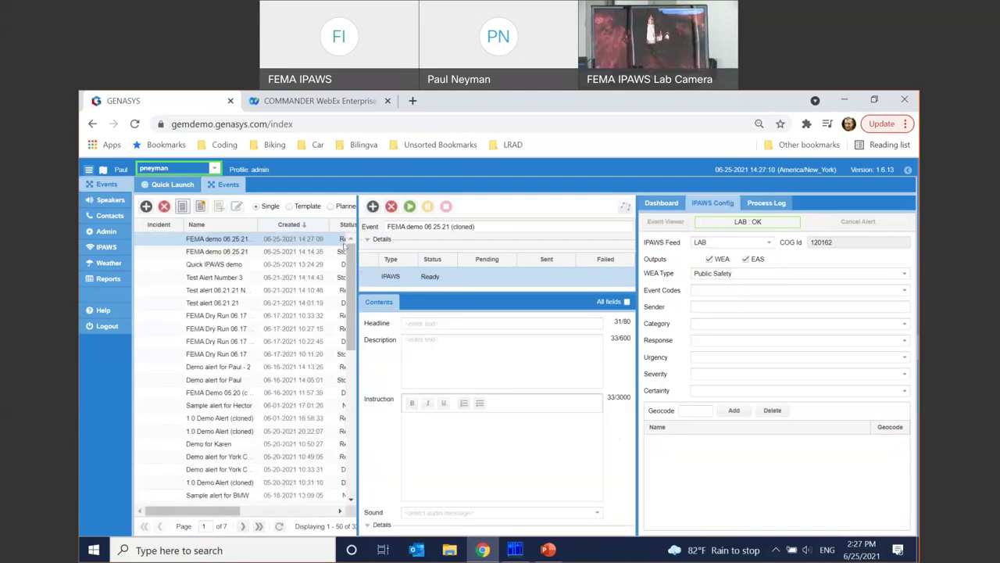
pyautogui.click(373, 206)
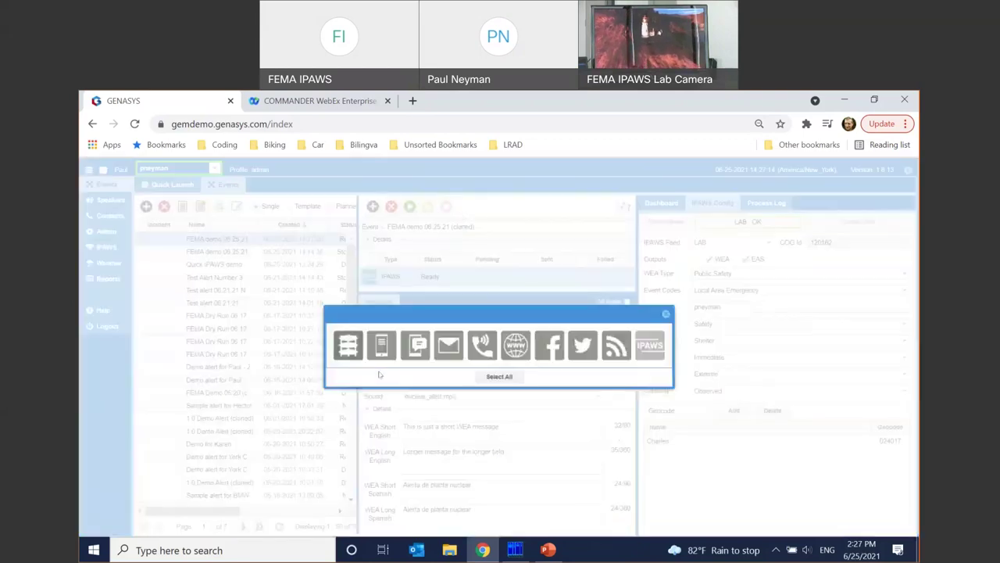
pyautogui.click(374, 341)
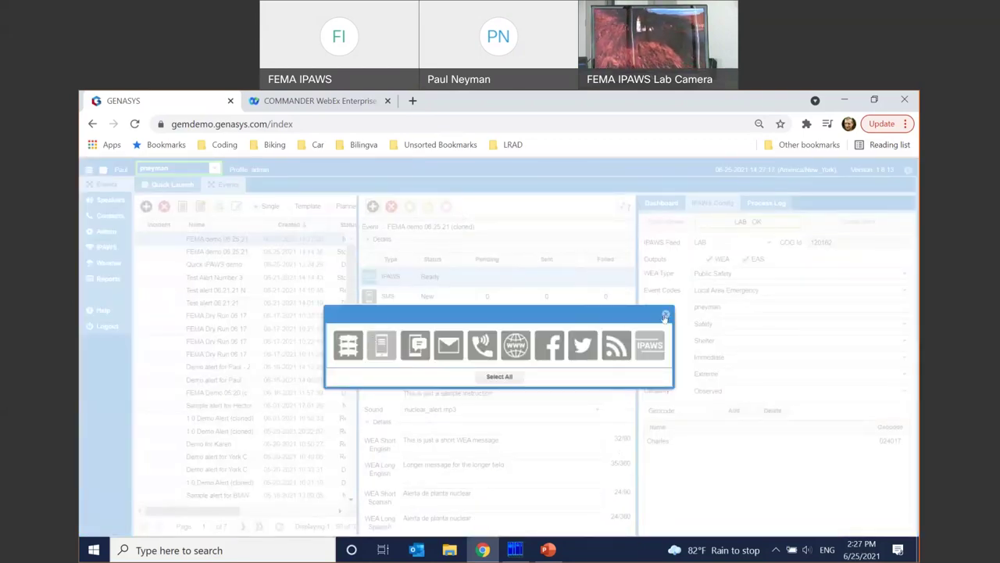
pyautogui.click(665, 315)
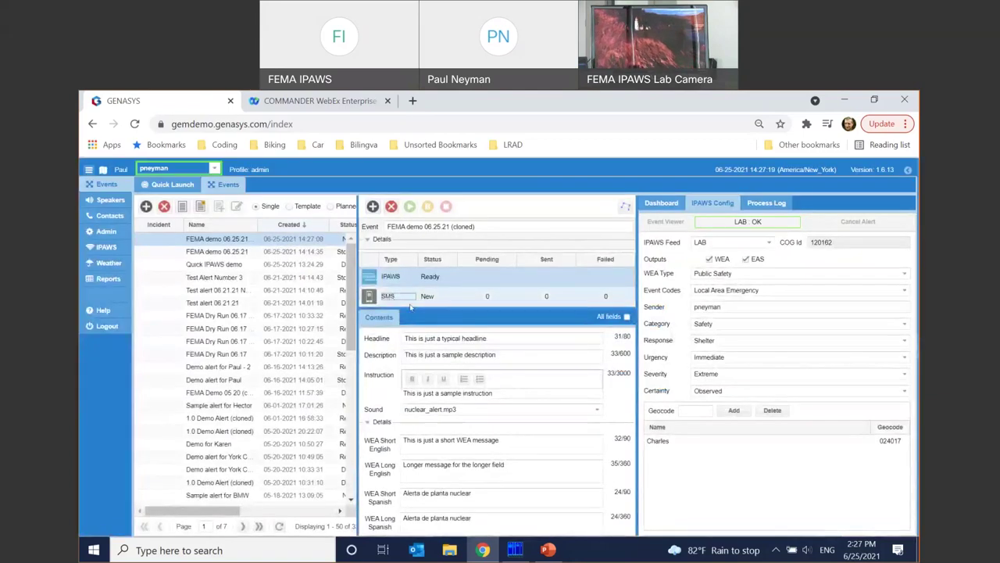
pyautogui.click(379, 297)
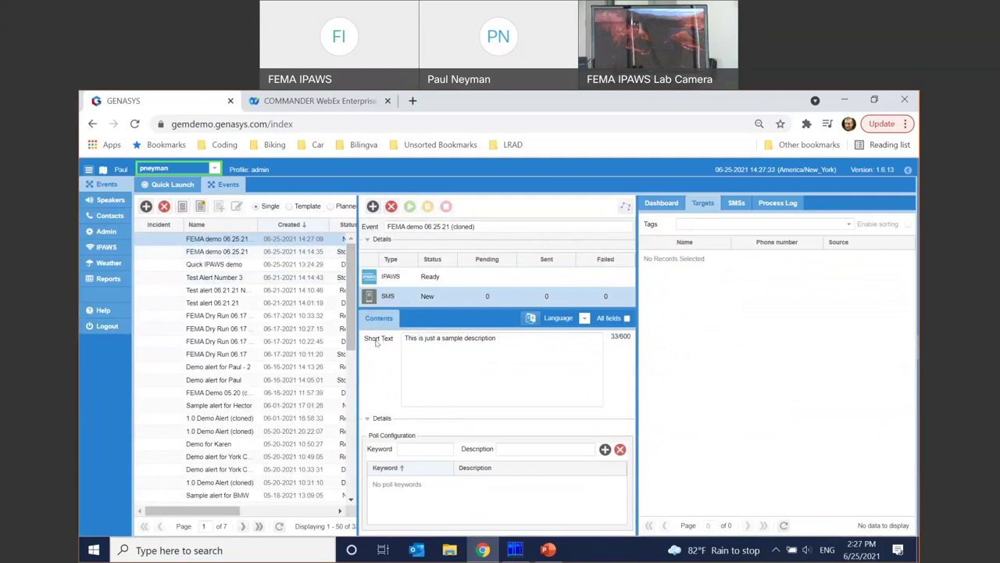
# - Add Spanish to the SMS text and auto-translate it to 'Esta es solo una descripción de muestra'
pyautogui.click(584, 319)
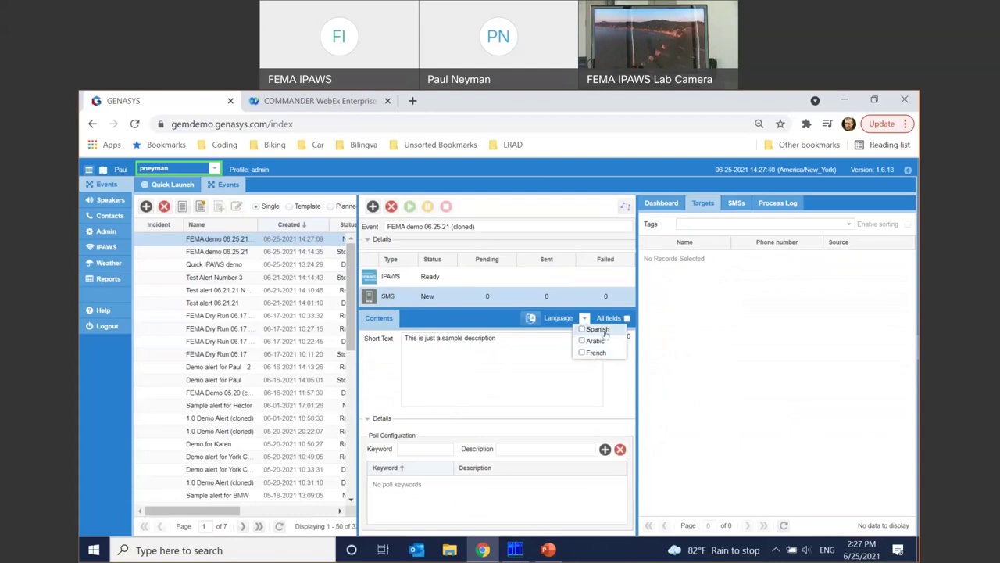
pyautogui.click(593, 329)
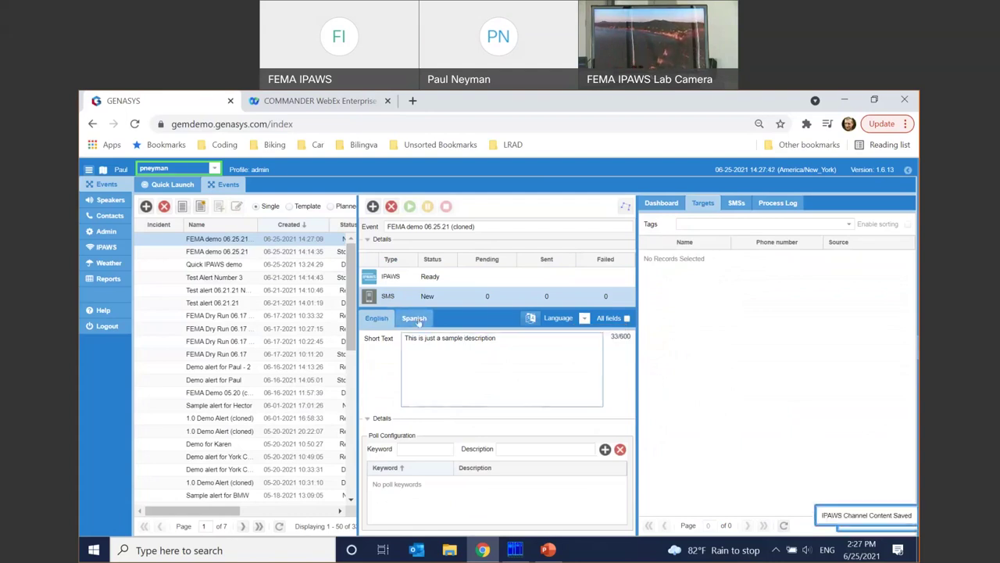
pyautogui.click(414, 318)
pyautogui.click(529, 320)
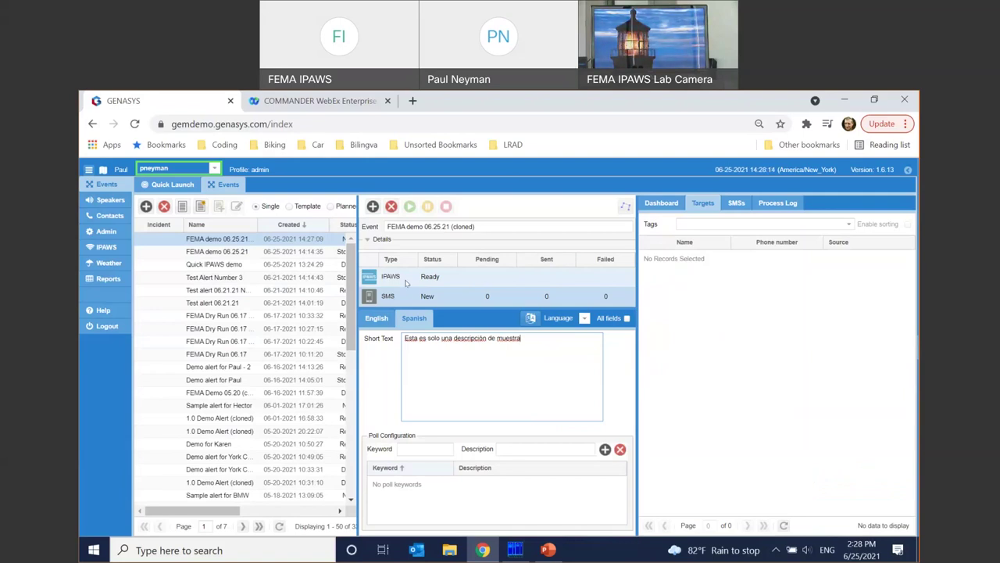
# - Show the IPAWS channel's Contents and IPAWS Config for the cloned FEMA demo 06.25.21 alert
pyautogui.click(401, 276)
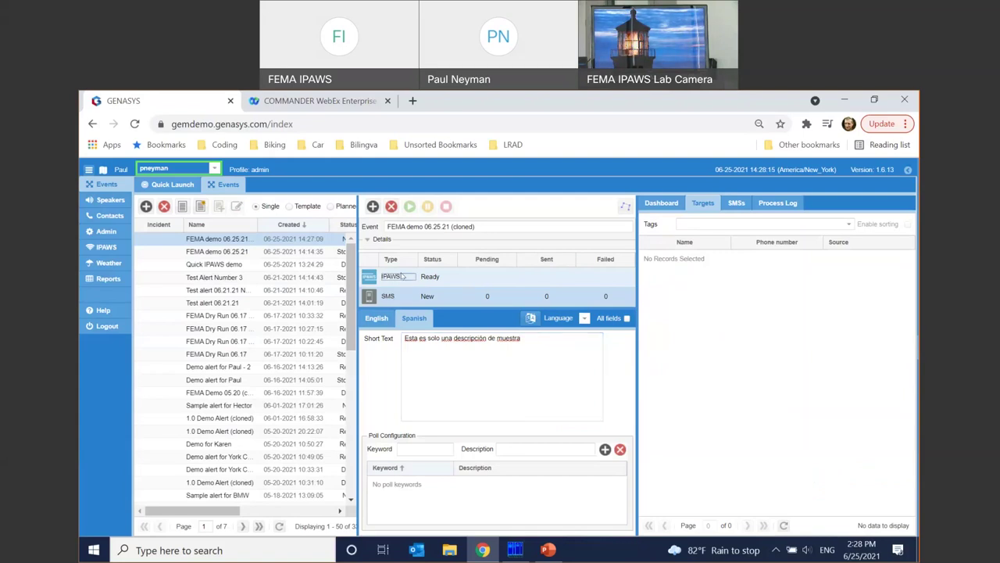